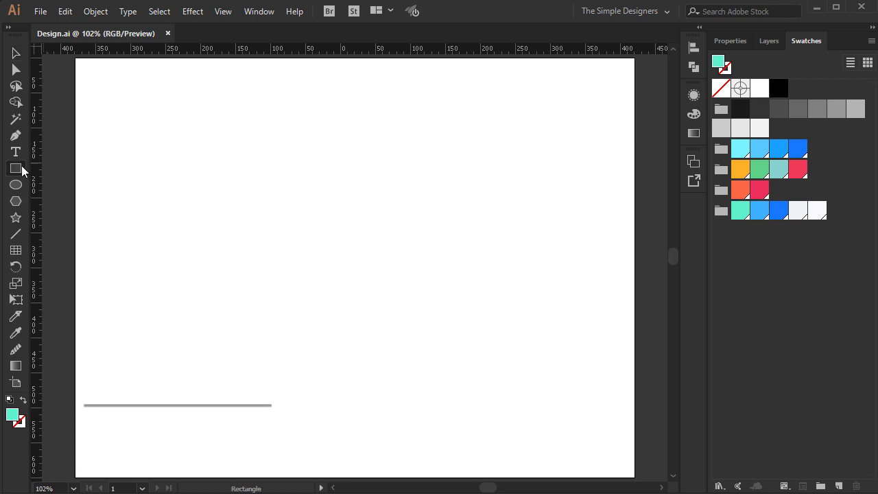
Create a rectangle 80 px wide and 240 px high near the middle of the artboard
{"action": "left_click", "coordinate": [292, 184]}
{"action": "left_click_drag", "start_coordinate": [483, 251], "coordinate": [382, 236]}
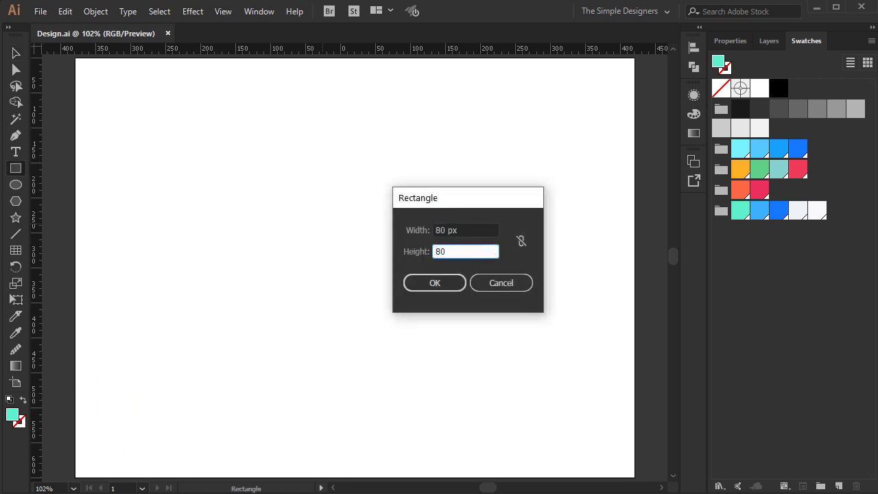
{"action": "left_click", "coordinate": [432, 283]}
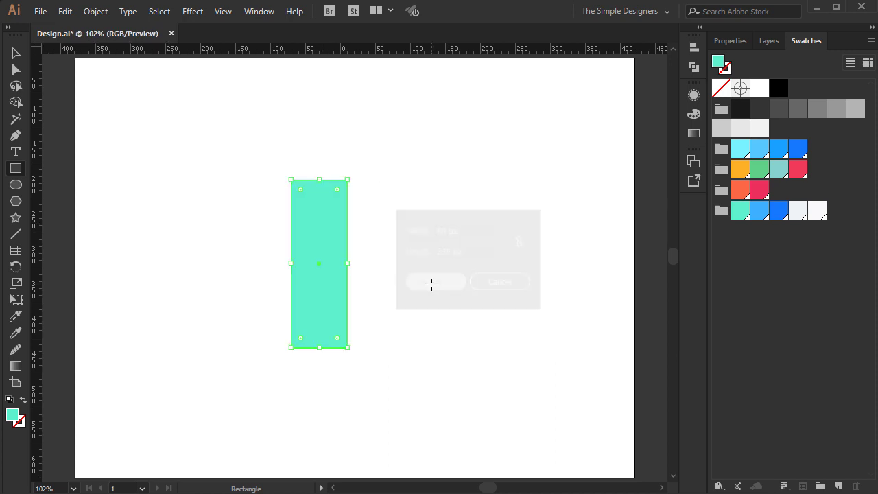
Fill the tall rectangle with the dark blue swatch from the last colour group and deselect it
{"action": "key", "text": "v"}
{"action": "left_click", "coordinate": [405, 259]}
{"action": "key", "text": "ctrl+a"}
{"action": "left_click", "coordinate": [779, 210]}
{"action": "left_click", "coordinate": [488, 236]}
Create a second rectangle 80 px wide and 160 px high beside the tall one
{"action": "key", "text": "m"}
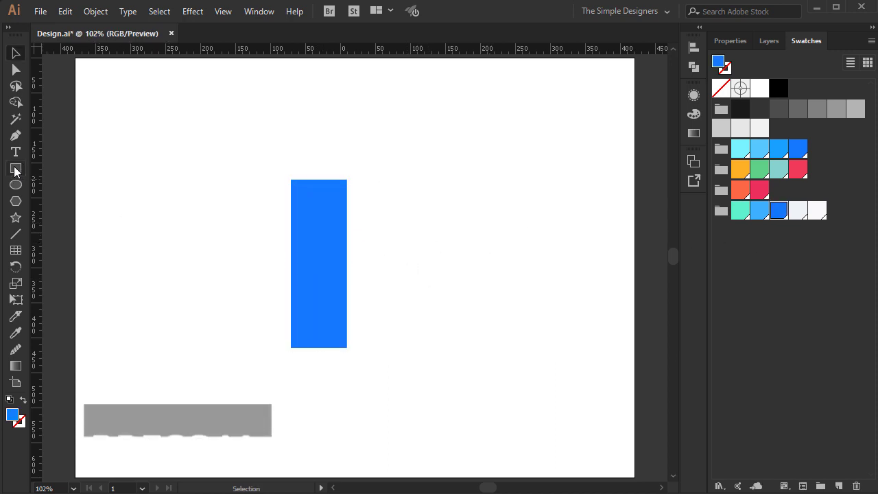
{"action": "left_click", "coordinate": [384, 197]}
{"action": "key", "text": "Tab"}
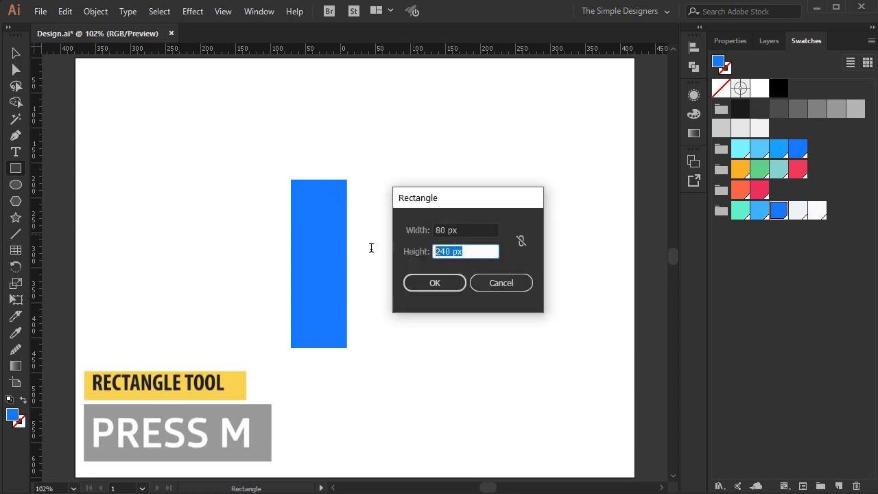
{"action": "type", "text": "80"}
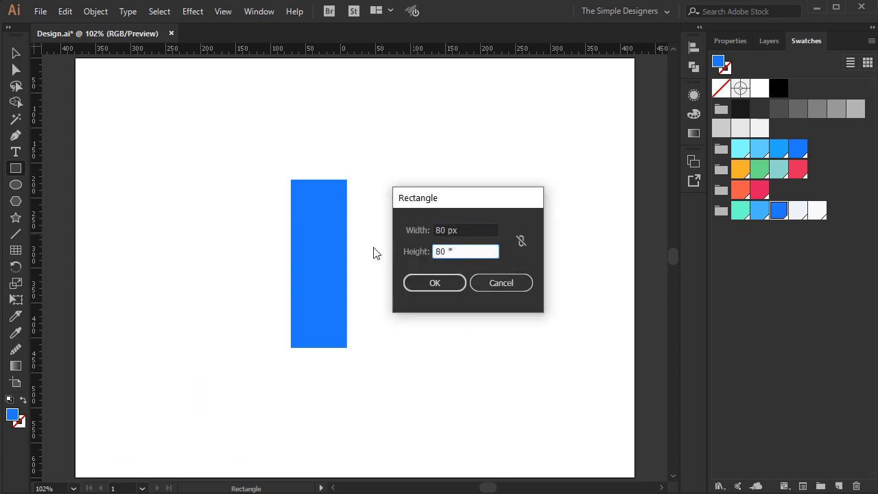
{"action": "type", "text": " * 2"}
{"action": "left_click", "coordinate": [450, 283]}
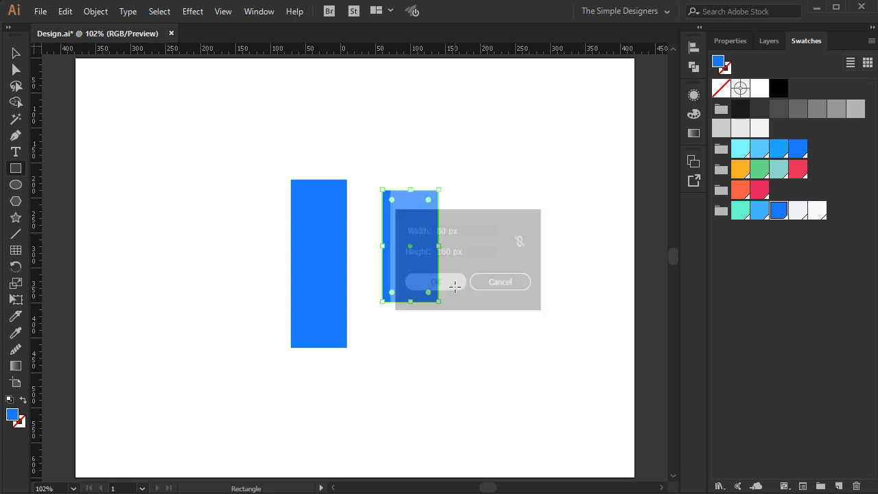
Select both blue rectangles and align their bottom edges to each other
{"action": "key", "text": "v"}
{"action": "left_click", "coordinate": [481, 278]}
{"action": "left_click_drag", "start_coordinate": [485, 344], "coordinate": [330, 275]}
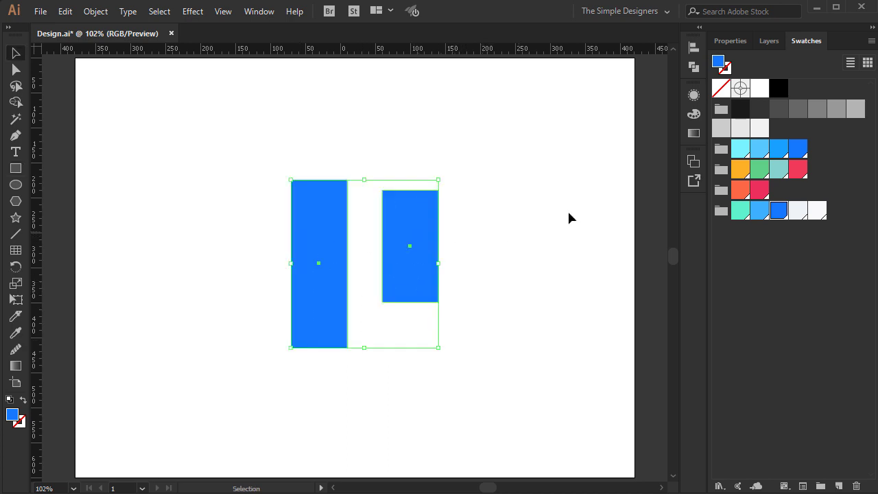
{"action": "left_click", "coordinate": [731, 42]}
{"action": "left_click", "coordinate": [726, 307]}
{"action": "left_click", "coordinate": [743, 322]}
{"action": "left_click", "coordinate": [852, 308]}
{"action": "left_click", "coordinate": [539, 248]}
Shear the tall rectangle 25° along the horizontal axis so that it leans to the right
{"action": "left_click", "coordinate": [335, 280]}
{"action": "right_click", "coordinate": [303, 270]}
{"action": "mouse_move", "coordinate": [343, 420]}
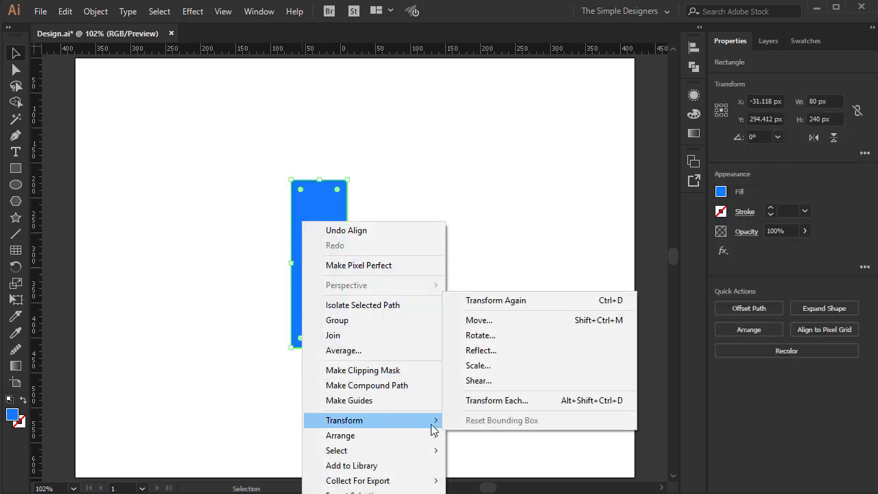
{"action": "left_click", "coordinate": [497, 381]}
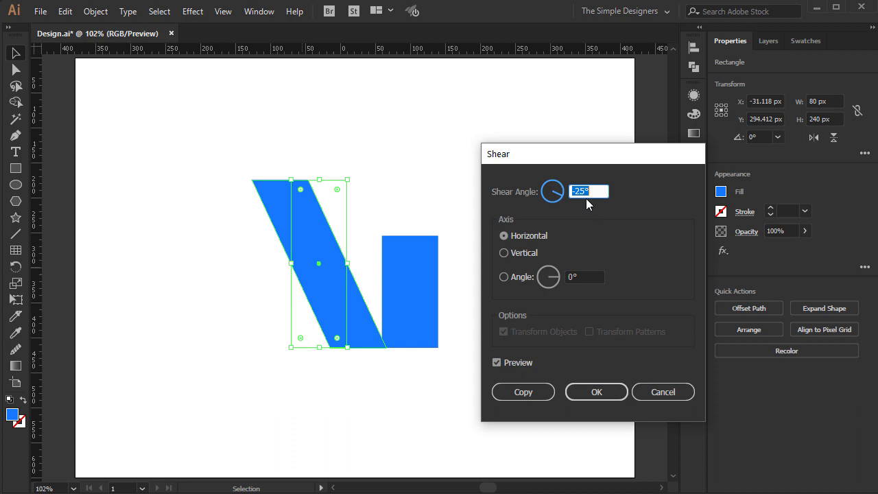
{"action": "left_click", "coordinate": [596, 392]}
Make a sheared copy of the short rectangle at -25° along the horizontal axis
{"action": "left_click", "coordinate": [539, 271]}
{"action": "right_click", "coordinate": [416, 274]}
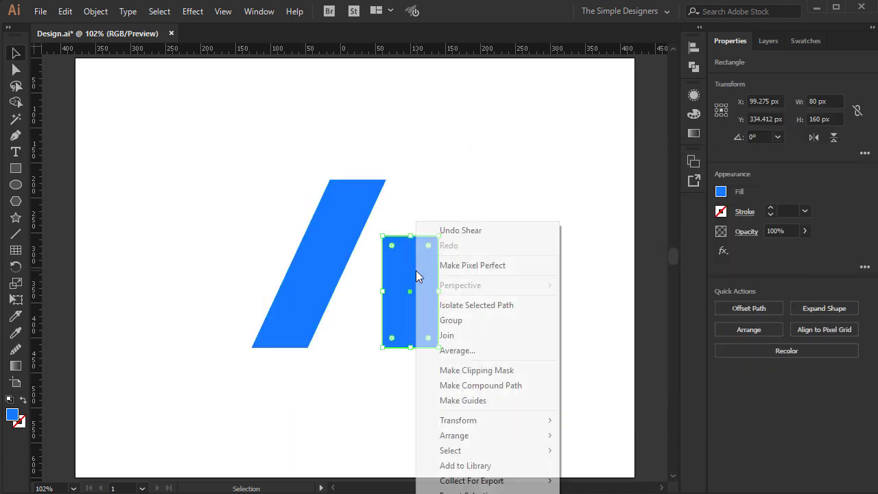
{"action": "mouse_move", "coordinate": [543, 420]}
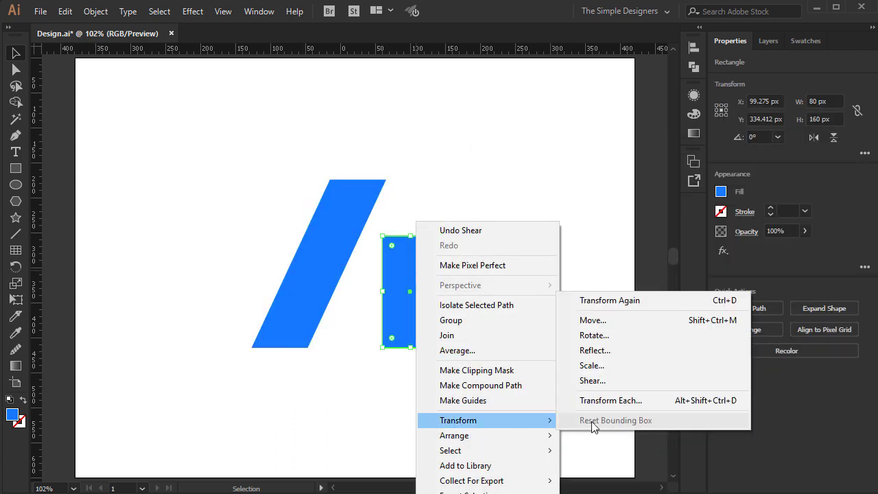
{"action": "left_click", "coordinate": [608, 381]}
{"action": "type", "text": "-25"}
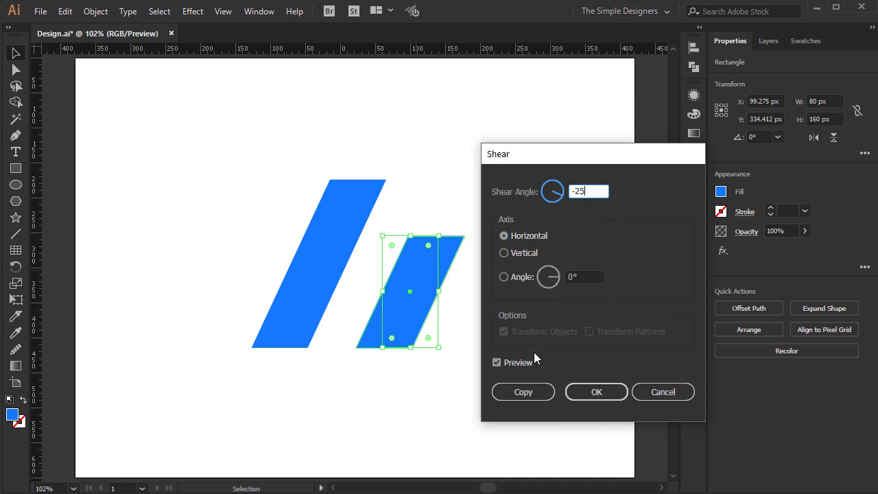
{"action": "left_click", "coordinate": [524, 359]}
{"action": "left_click", "coordinate": [521, 359]}
{"action": "left_click", "coordinate": [528, 389]}
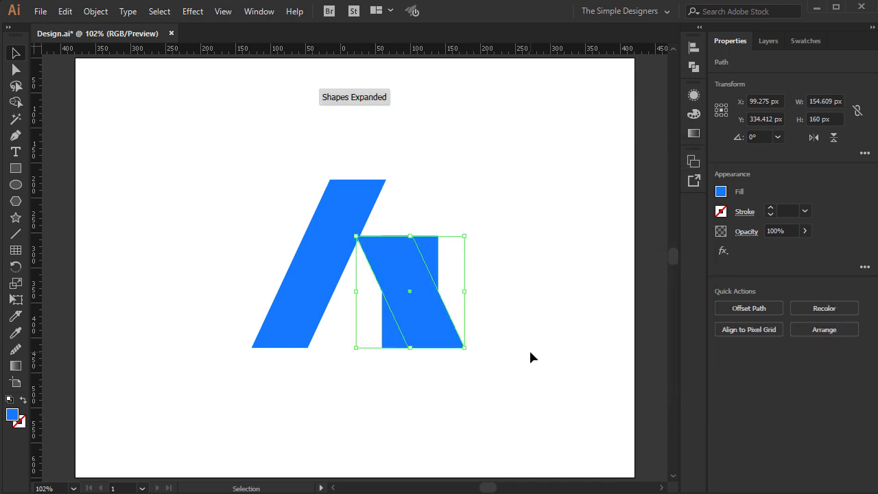
Move the sheared short copy left so it meets the tall slanted shape's base and forms a check mark
{"action": "left_click", "coordinate": [548, 321]}
{"action": "left_click_drag", "start_coordinate": [428, 321], "coordinate": [272, 320]}
{"action": "left_click", "coordinate": [467, 400]}
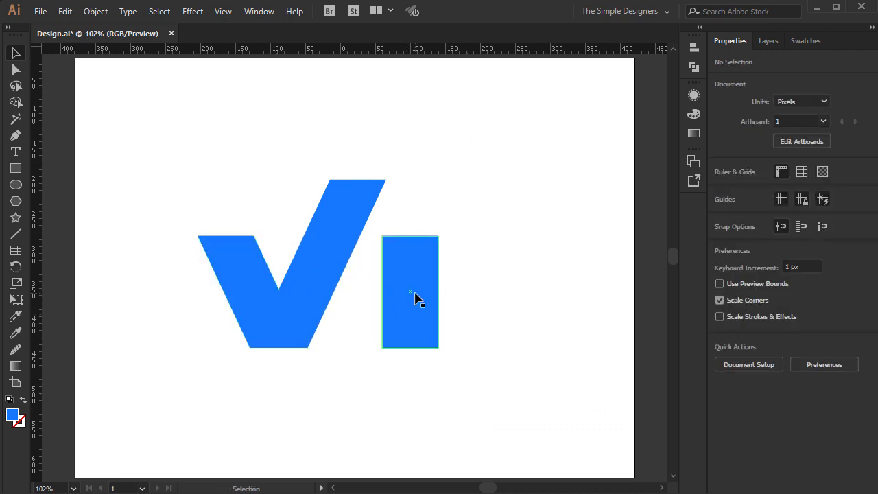
Turn the remaining short rectangle into a horizontal bar about 312 px wide and 80 px high, and fill it with pinkish red
{"action": "left_click", "coordinate": [419, 300]}
{"action": "left_click_drag", "start_coordinate": [443, 231], "coordinate": [570, 291]}
{"action": "left_click_drag", "start_coordinate": [460, 294], "coordinate": [614, 218]}
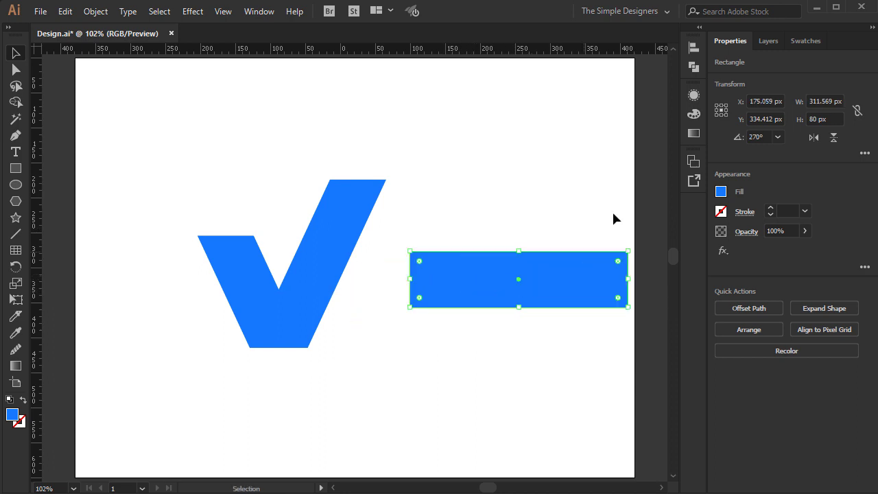
{"action": "left_click", "coordinate": [807, 41]}
{"action": "left_click", "coordinate": [596, 180]}
Align the bottom corners of the two slanted shapes exactly in outline view, then return to preview
{"action": "key", "text": "ctrl+y"}
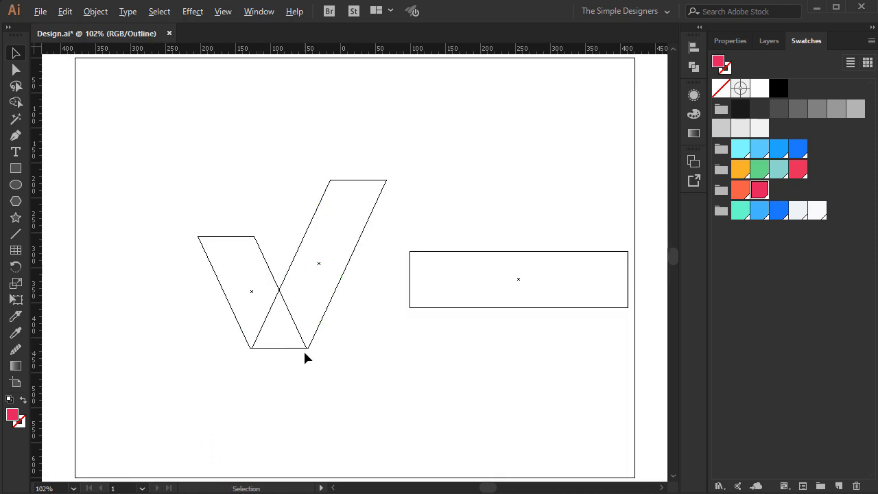
{"action": "scroll", "coordinate": [305, 347], "scroll_direction": "up", "scroll_amount": 10}
{"action": "left_click_drag", "start_coordinate": [342, 289], "coordinate": [404, 319]}
{"action": "scroll", "coordinate": [431, 309], "scroll_direction": "up", "scroll_amount": 5}
{"action": "scroll", "coordinate": [446, 337], "scroll_direction": "down", "scroll_amount": 8}
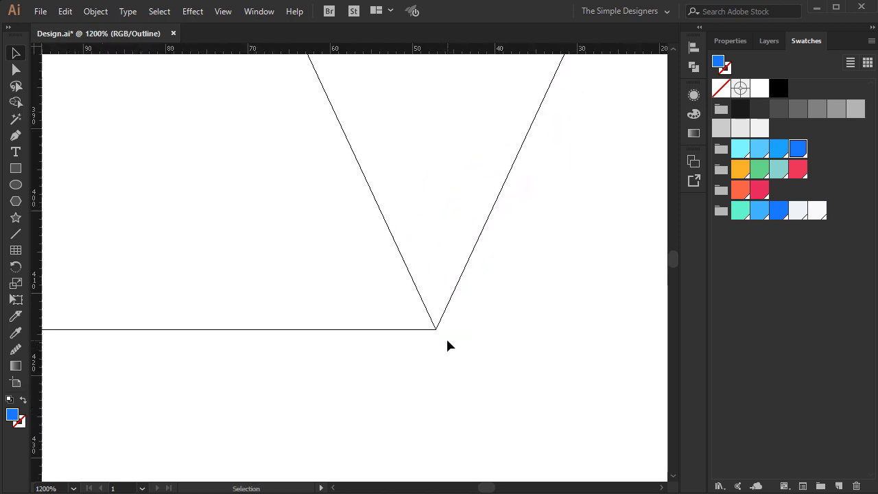
{"action": "scroll", "coordinate": [446, 337], "scroll_direction": "down", "scroll_amount": 6}
{"action": "key", "text": "ctrl+y"}
{"action": "scroll", "coordinate": [449, 342], "scroll_direction": "down", "scroll_amount": 3}
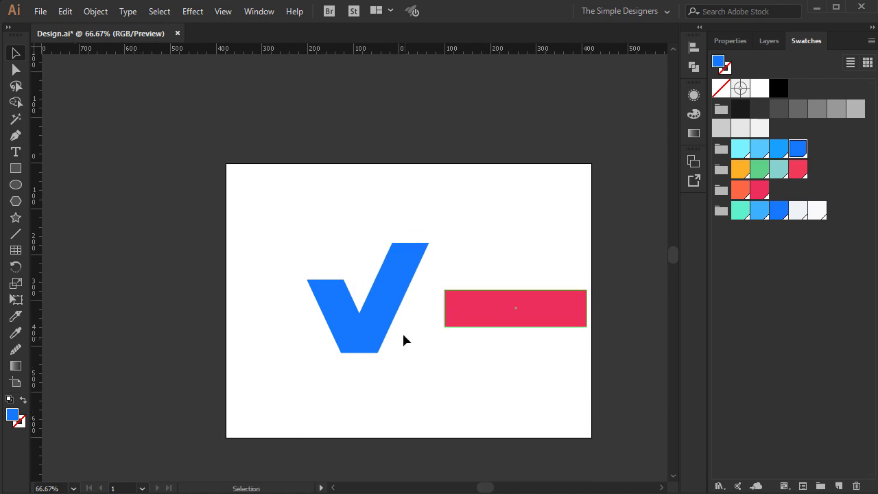
Fill the check mark's short arm with light blue and its tall arm with a mid blue
{"action": "scroll", "coordinate": [404, 340], "scroll_direction": "up", "scroll_amount": 2}
{"action": "left_click", "coordinate": [290, 284]}
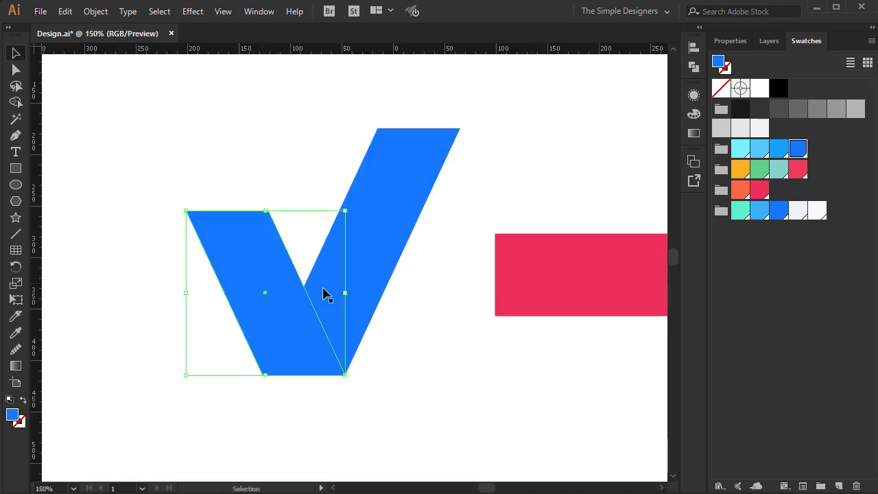
{"action": "left_click", "coordinate": [754, 216]}
{"action": "left_click", "coordinate": [480, 259]}
{"action": "left_click", "coordinate": [374, 274]}
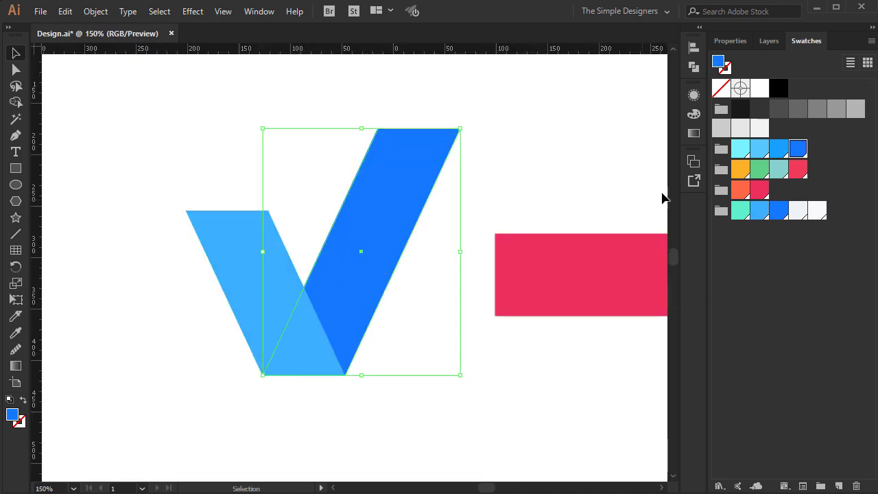
{"action": "left_click", "coordinate": [757, 152]}
{"action": "left_click", "coordinate": [780, 154]}
{"action": "left_click", "coordinate": [580, 181]}
Duplicate the pink bar, placing one across the top of the tall arm and the other above the short arm
{"action": "key", "text": "space"}
{"action": "left_click_drag", "start_coordinate": [540, 209], "coordinate": [488, 238]}
{"action": "key", "text": "ctrl+minus"}
{"action": "left_click_drag", "start_coordinate": [537, 294], "coordinate": [411, 219]}
{"action": "mouse_move", "coordinate": [463, 227]}
{"action": "left_mouse_down"}
{"action": "mouse_move", "coordinate": [282, 281]}
{"action": "mouse_move", "coordinate": [235, 268]}
{"action": "mouse_move", "coordinate": [289, 272]}
{"action": "mouse_move", "coordinate": [281, 142]}
{"action": "mouse_move", "coordinate": [368, 158]}
{"action": "mouse_move", "coordinate": [435, 212]}
{"action": "mouse_move", "coordinate": [477, 210]}
{"action": "mouse_move", "coordinate": [469, 212]}
{"action": "left_mouse_up"}
{"action": "left_click", "coordinate": [475, 305]}
Copy the tall blue arm and paste the duplicate directly in front of it
{"action": "left_click", "coordinate": [367, 291]}
{"action": "left_click", "coordinate": [96, 11]}
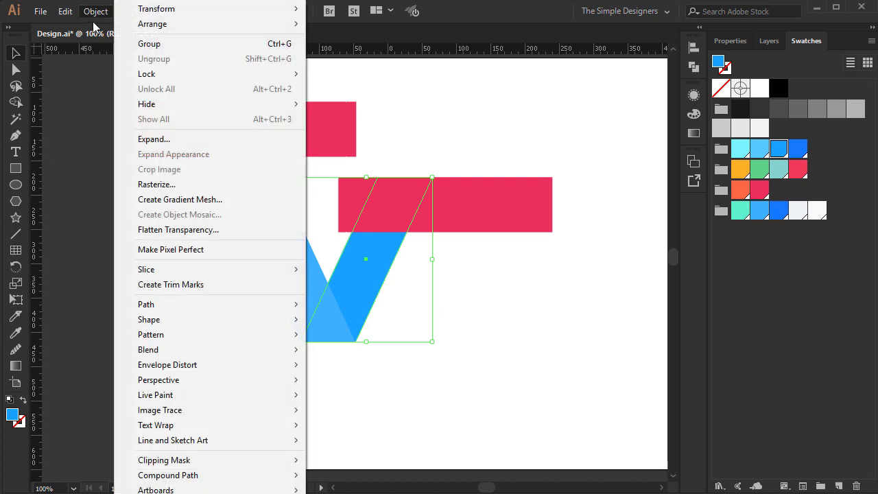
{"action": "mouse_move", "coordinate": [65, 11]}
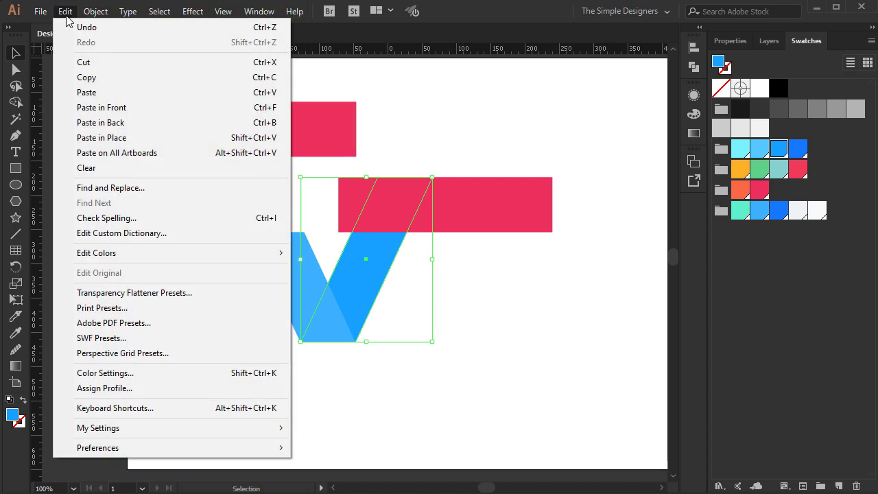
{"action": "left_click", "coordinate": [84, 77]}
{"action": "left_click", "coordinate": [66, 11]}
{"action": "left_click", "coordinate": [123, 108]}
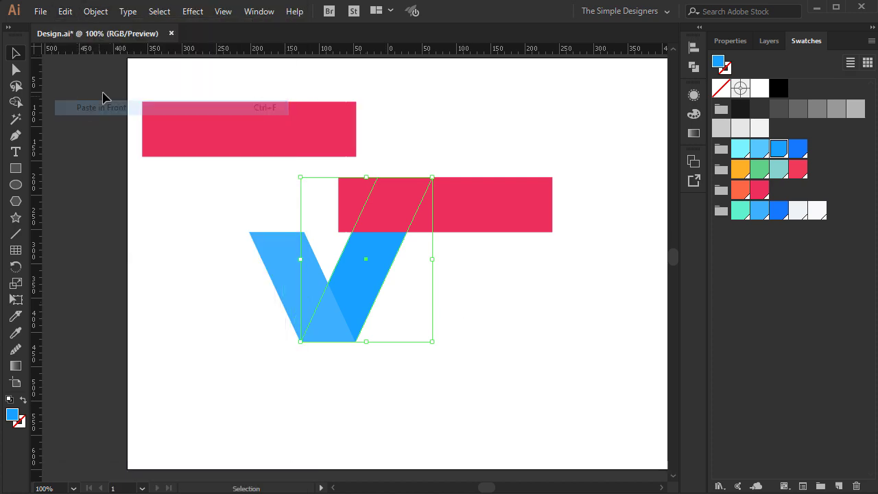
Intersect the pasted tall arm with the pink bar, leaving only the pink tip of the arm
{"action": "left_click", "coordinate": [482, 222], "text": "shift"}
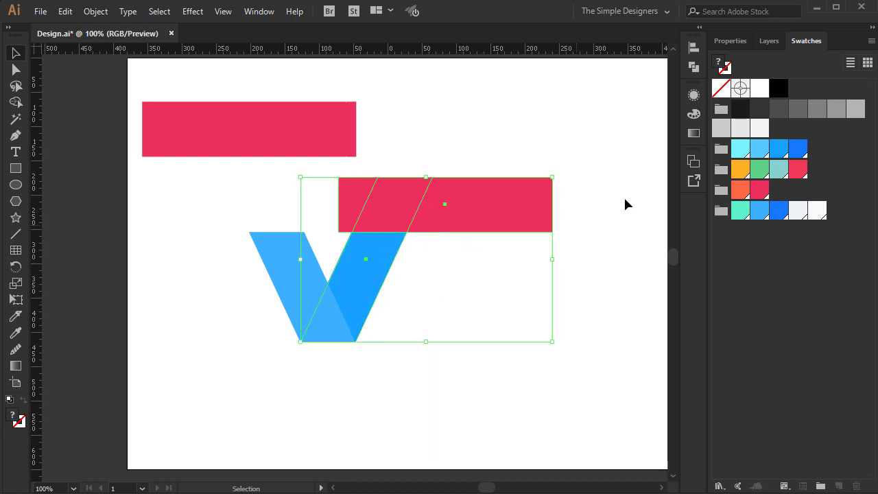
{"action": "left_click", "coordinate": [732, 41]}
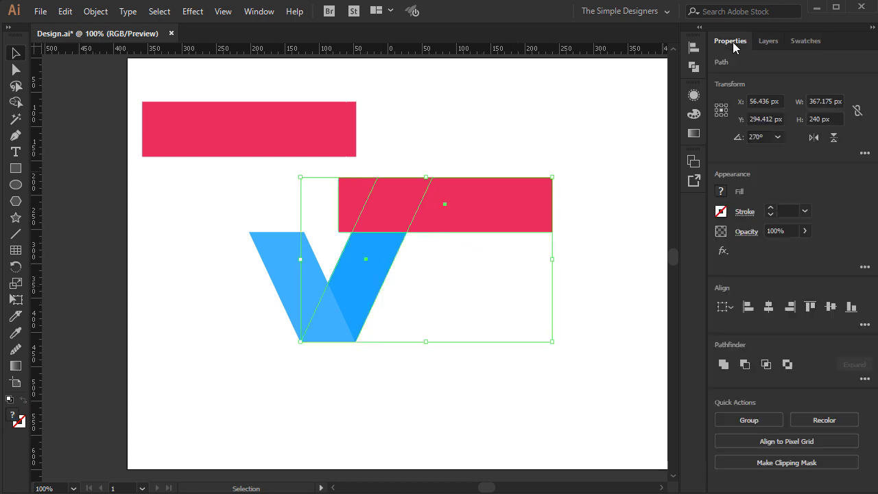
{"action": "left_click", "coordinate": [752, 365]}
{"action": "left_click", "coordinate": [613, 283]}
Move the remaining pink bar over the short arm's upper half and send the short arm behind it
{"action": "left_click_drag", "start_coordinate": [247, 133], "coordinate": [263, 263]}
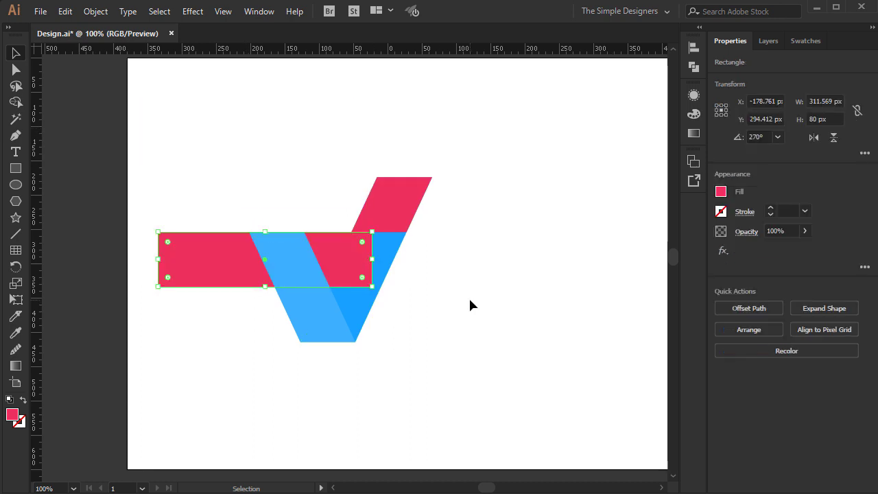
{"action": "left_click", "coordinate": [470, 305]}
{"action": "left_click", "coordinate": [318, 305]}
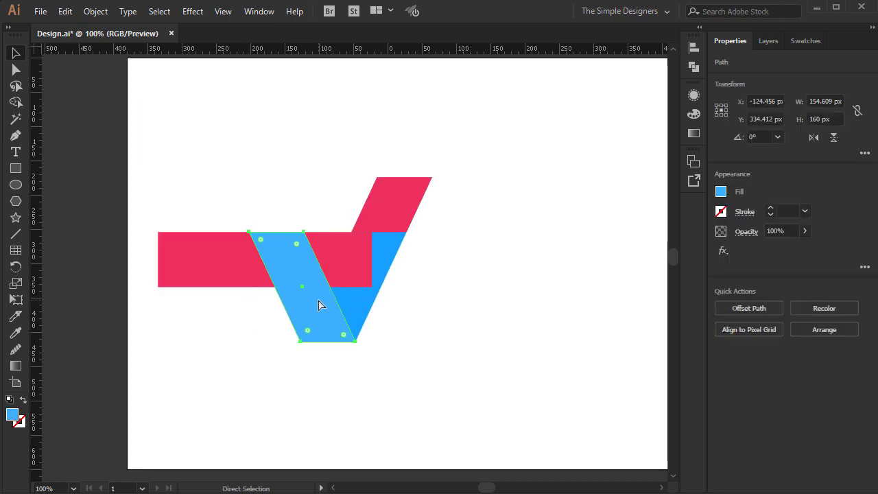
{"action": "key", "text": "ctrl+bracketleft"}
{"action": "left_click", "coordinate": [492, 339]}
Copy the short blue arm and paste the duplicate directly in front of it
{"action": "left_click", "coordinate": [328, 318]}
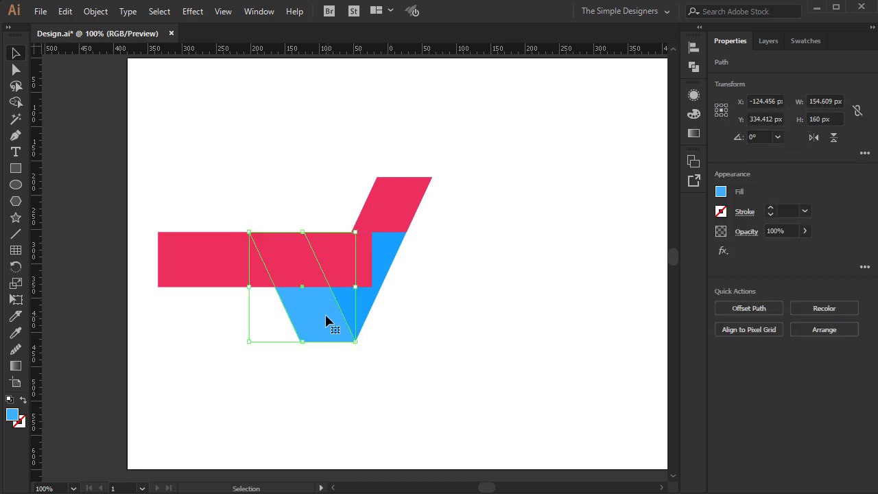
{"action": "left_click", "coordinate": [90, 12]}
{"action": "mouse_move", "coordinate": [65, 12]}
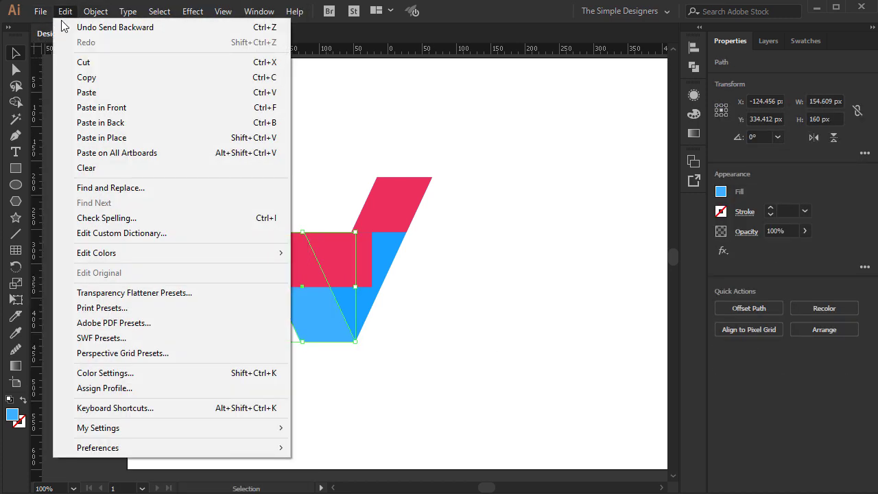
{"action": "left_click", "coordinate": [86, 78]}
{"action": "left_click", "coordinate": [65, 11]}
{"action": "left_click", "coordinate": [129, 107]}
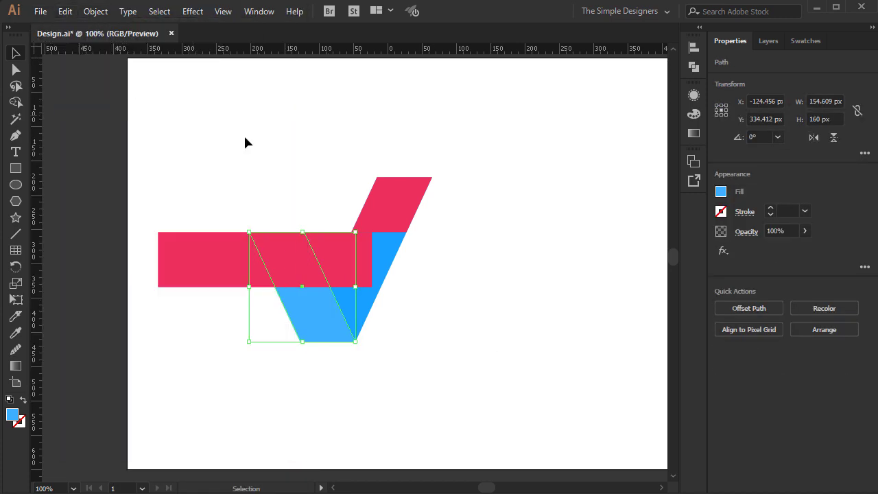
Intersect the pasted short arm with the pink bar, leaving only the pink tip of the arm
{"action": "left_click", "coordinate": [584, 302]}
{"action": "left_click", "coordinate": [323, 316]}
{"action": "left_click", "coordinate": [202, 256], "text": "shift"}
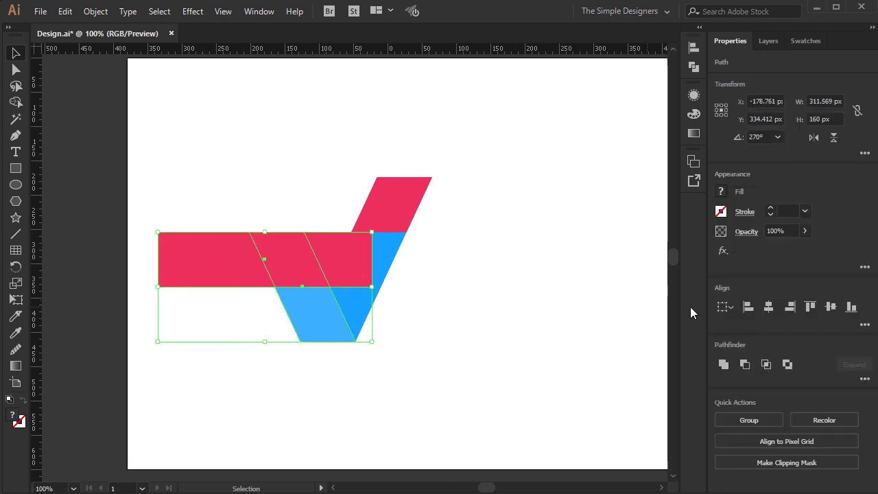
{"action": "left_click", "coordinate": [772, 364]}
{"action": "left_click", "coordinate": [574, 248]}
Fully round the inner corners of both pink tips, the left pair on the tall arm and the right pair on the short arm
{"action": "scroll", "coordinate": [476, 249], "scroll_direction": "up", "scroll_amount": 1}
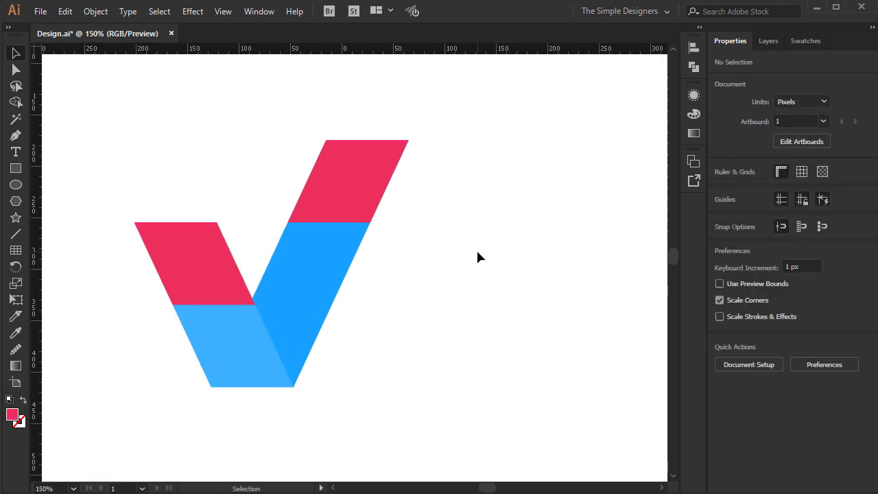
{"action": "key", "text": "a"}
{"action": "left_click_drag", "start_coordinate": [294, 114], "coordinate": [349, 151]}
{"action": "left_click_drag", "start_coordinate": [223, 223], "coordinate": [240, 245]}
{"action": "left_click", "coordinate": [254, 303], "text": "shift"}
{"action": "left_click_drag", "start_coordinate": [305, 217], "coordinate": [588, 230]}
{"action": "key", "text": "v"}
{"action": "left_click", "coordinate": [505, 190]}
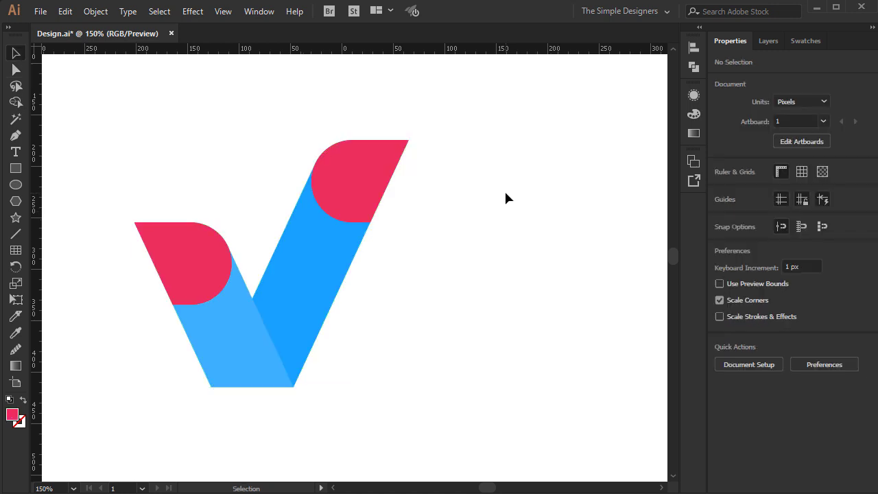
Recolour the rounded tips of both arms from pink to the dark blue swatch of the blue colour group
{"action": "scroll", "coordinate": [505, 191], "scroll_direction": "down", "scroll_amount": 2}
{"action": "left_click_drag", "start_coordinate": [506, 200], "coordinate": [452, 241]}
{"action": "left_click", "coordinate": [398, 210]}
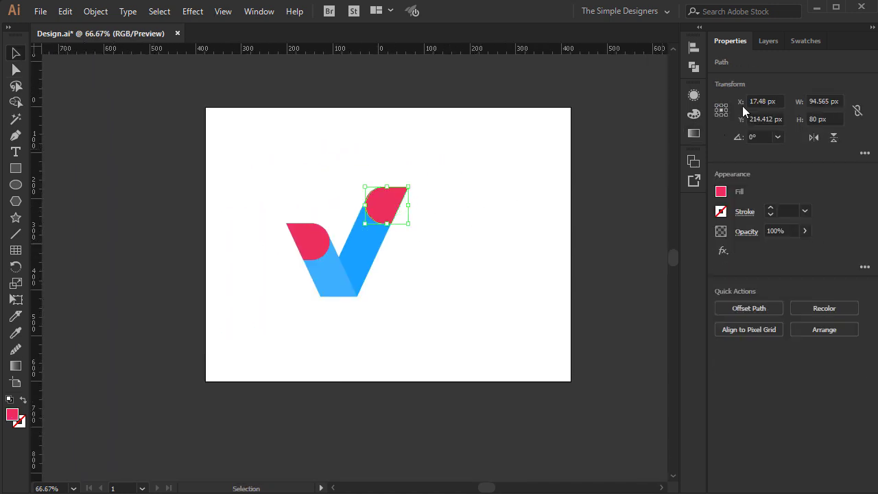
{"action": "left_click", "coordinate": [807, 40]}
{"action": "left_click", "coordinate": [506, 256]}
{"action": "left_click", "coordinate": [322, 241]}
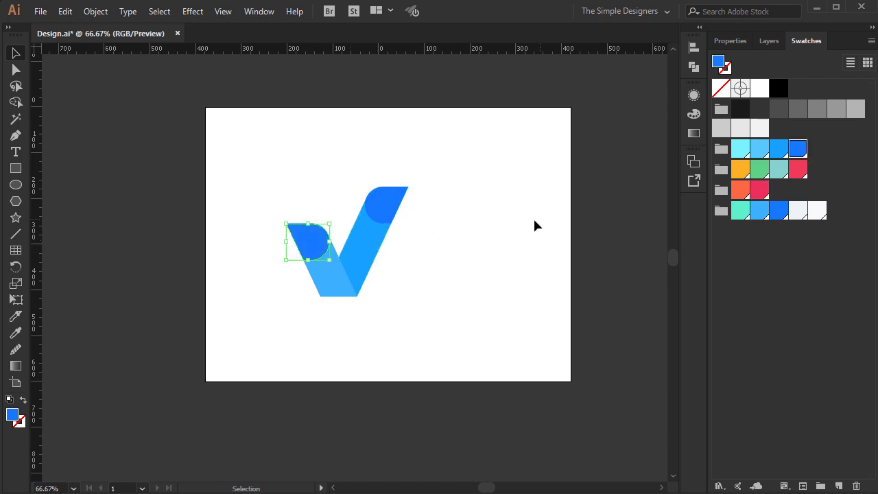
Set the blending mode of the rounded tips on both arms to Multiply
{"action": "left_click", "coordinate": [384, 212]}
{"action": "left_click", "coordinate": [316, 241], "text": "shift"}
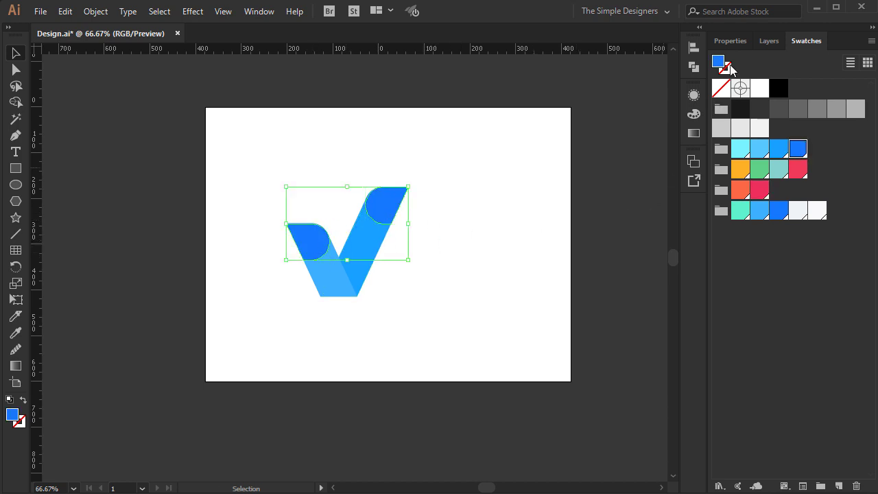
{"action": "left_click", "coordinate": [741, 41]}
{"action": "left_click", "coordinate": [747, 232]}
{"action": "left_click", "coordinate": [658, 256]}
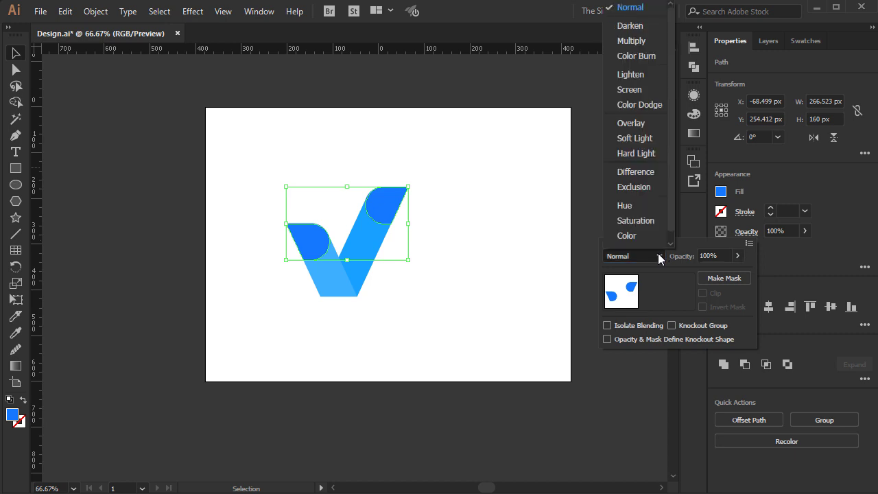
{"action": "left_click", "coordinate": [637, 42]}
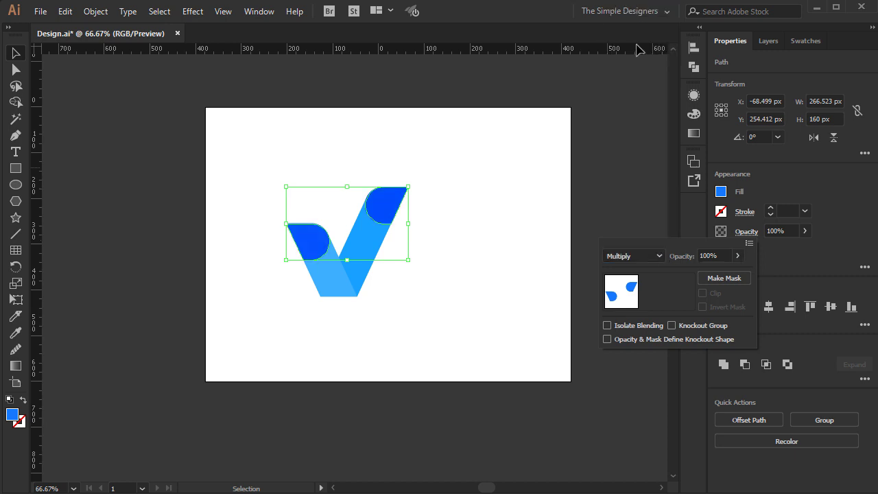
{"action": "left_click", "coordinate": [645, 215]}
Recolour both rounded tips with the second lightest swatch of the four-colour blue group
{"action": "left_click", "coordinate": [796, 41]}
{"action": "left_click", "coordinate": [741, 149]}
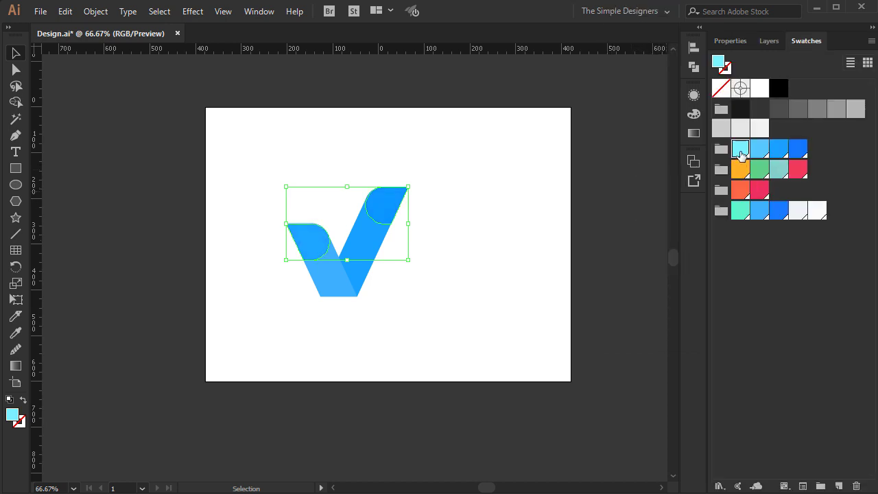
{"action": "left_click", "coordinate": [759, 155]}
{"action": "left_click", "coordinate": [524, 238]}
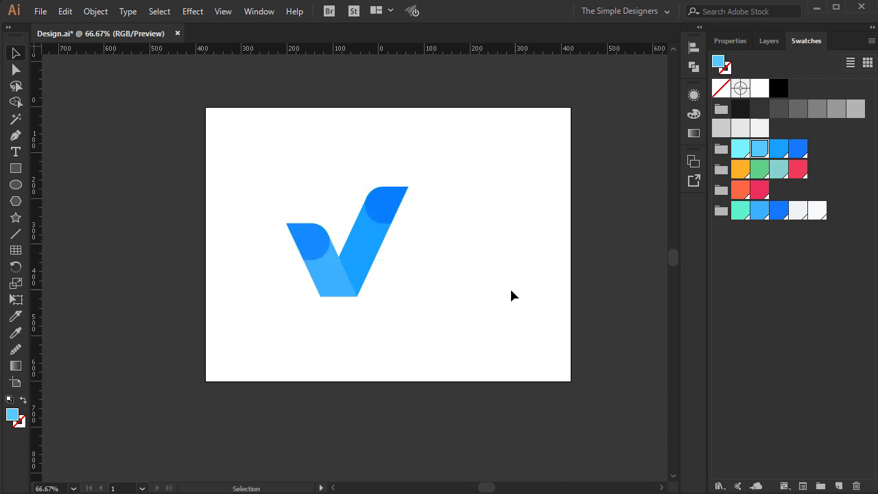
Lower the opacity of both rounded tips to 80%
{"action": "left_click", "coordinate": [388, 215]}
{"action": "left_click", "coordinate": [318, 242], "text": "shift"}
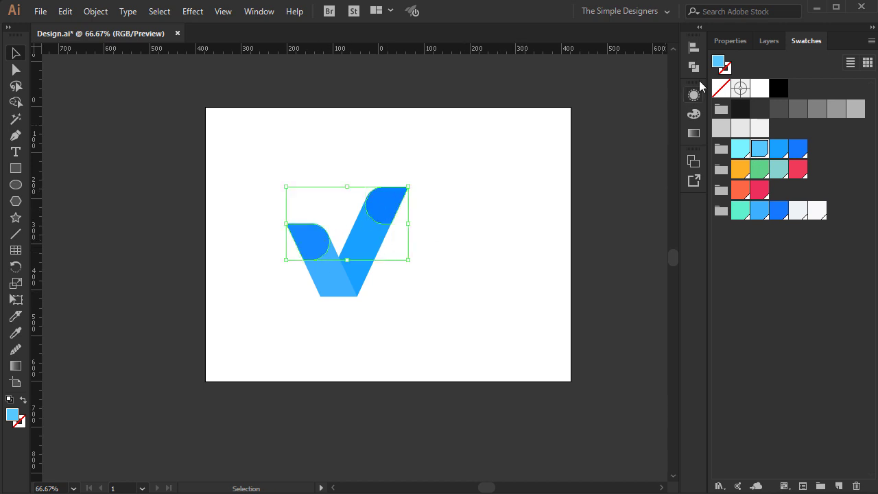
{"action": "left_click", "coordinate": [733, 42]}
{"action": "left_click", "coordinate": [777, 231]}
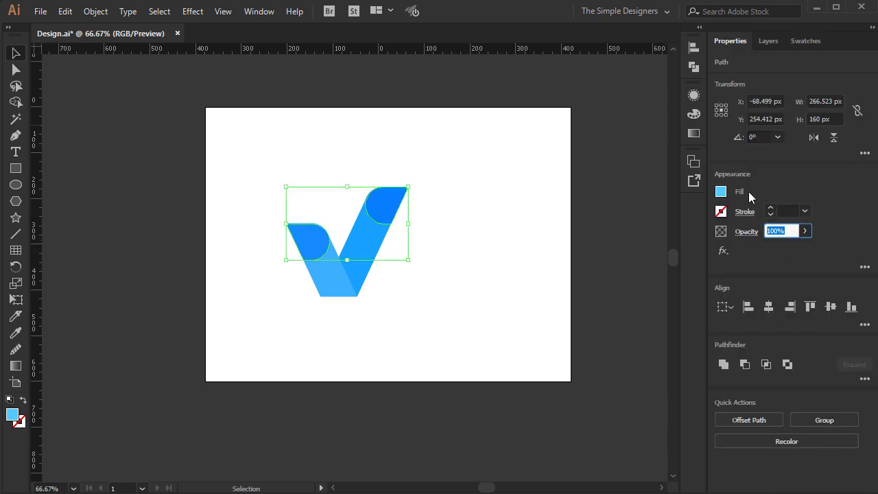
{"action": "type", "text": "80"}
{"action": "key", "text": "Return"}
{"action": "left_click", "coordinate": [456, 327]}
Group all the check-mark pieces and move the logo close to the middle of the artboard
{"action": "left_click", "coordinate": [333, 255]}
{"action": "left_click_drag", "start_coordinate": [350, 260], "coordinate": [388, 262]}
{"action": "key", "text": "ctrl+a"}
{"action": "key", "text": "ctrl+g"}
{"action": "key", "text": "ctrl+shift+a"}
{"action": "key", "text": "ctrl+a"}
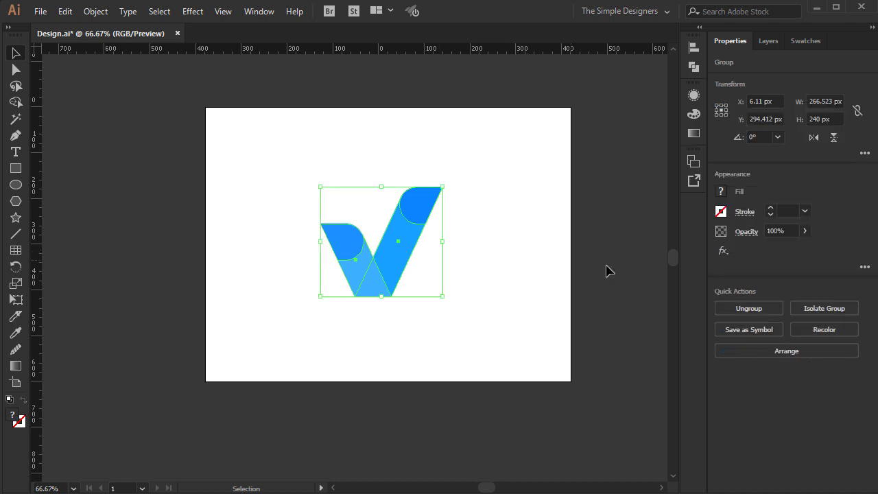
Draw a rectangle covering the whole artboard, fill it with the off-white swatch of the last colour group and place it behind the logo
{"action": "left_click", "coordinate": [806, 41]}
{"action": "left_click", "coordinate": [526, 183]}
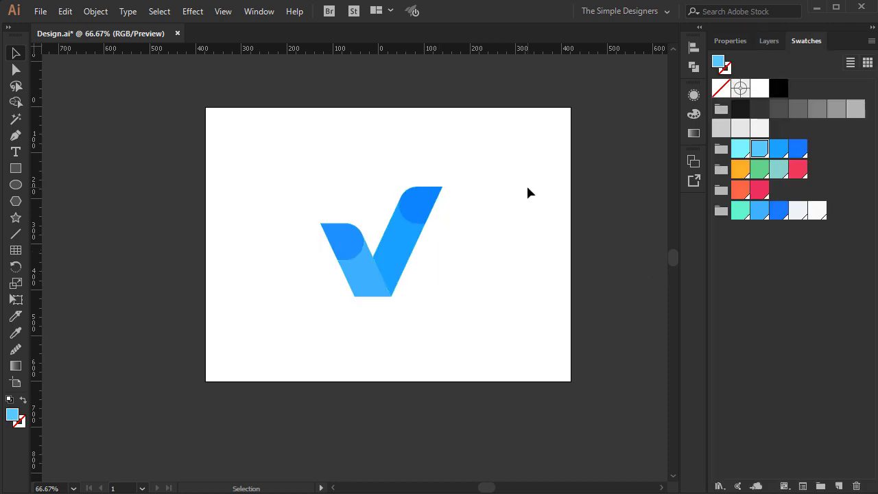
{"action": "key", "text": "m"}
{"action": "left_click_drag", "start_coordinate": [205, 107], "coordinate": [572, 382]}
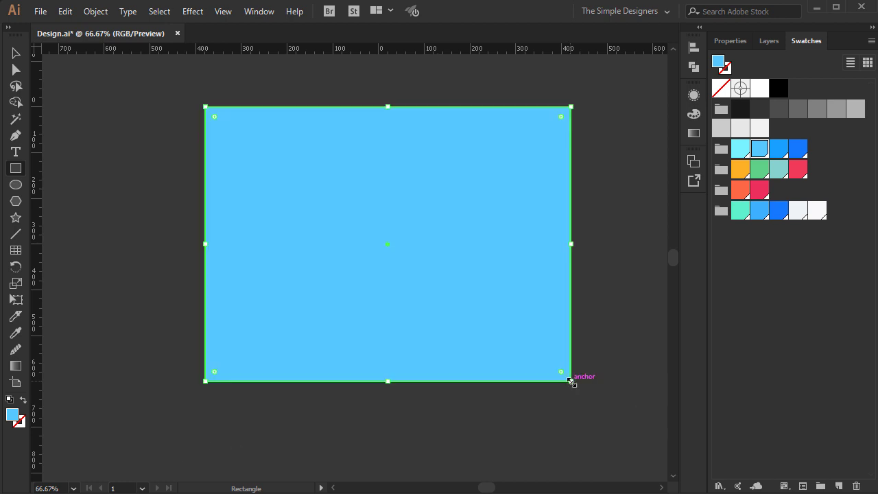
{"action": "left_click", "coordinate": [817, 212]}
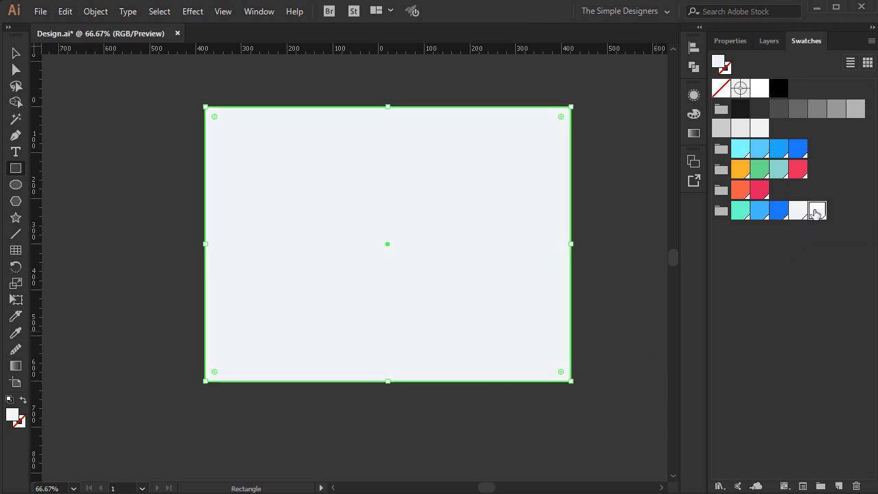
{"action": "key", "text": "ctrl+bracketleft"}
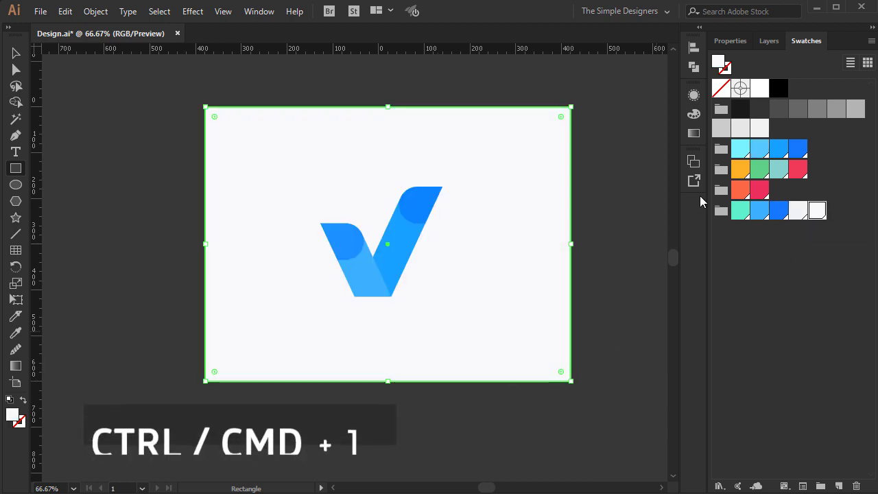
{"action": "key", "text": "v"}
{"action": "left_click", "coordinate": [620, 227]}
Centre the logo and background horizontally and vertically on the artboard
{"action": "left_click_drag", "start_coordinate": [617, 415], "coordinate": [265, 175]}
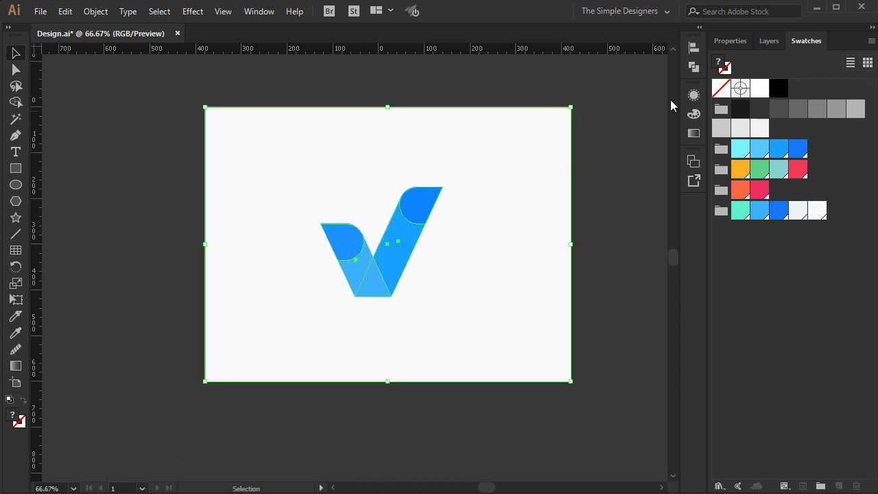
{"action": "left_click", "coordinate": [693, 46]}
{"action": "left_click", "coordinate": [643, 76]}
{"action": "left_click", "coordinate": [558, 76]}
{"action": "left_click", "coordinate": [662, 154]}
{"action": "left_click", "coordinate": [678, 197]}
{"action": "left_click", "coordinate": [640, 78]}
{"action": "left_click", "coordinate": [560, 76]}
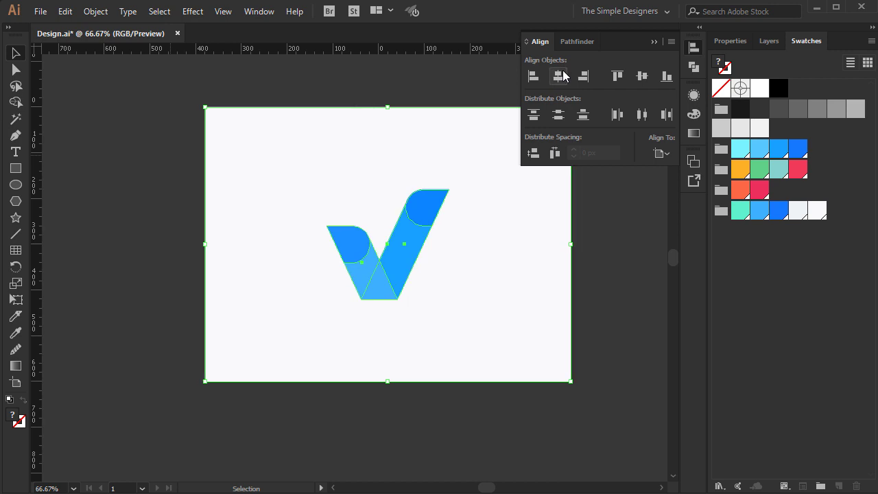
{"action": "left_click", "coordinate": [654, 42]}
{"action": "key", "text": "ctrl+0"}
{"action": "key", "text": "ctrl+shift+a"}
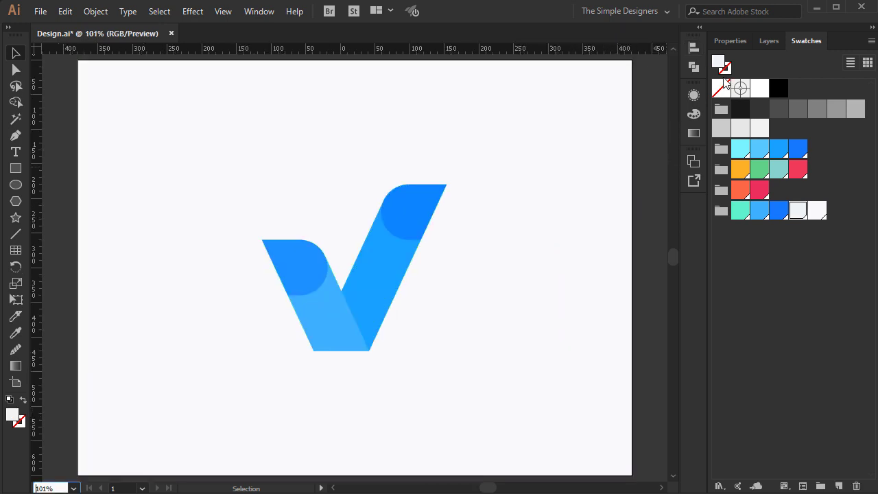
Duplicate the artboard with its artwork, placing the copy to the right of the original
{"action": "left_click", "coordinate": [730, 42]}
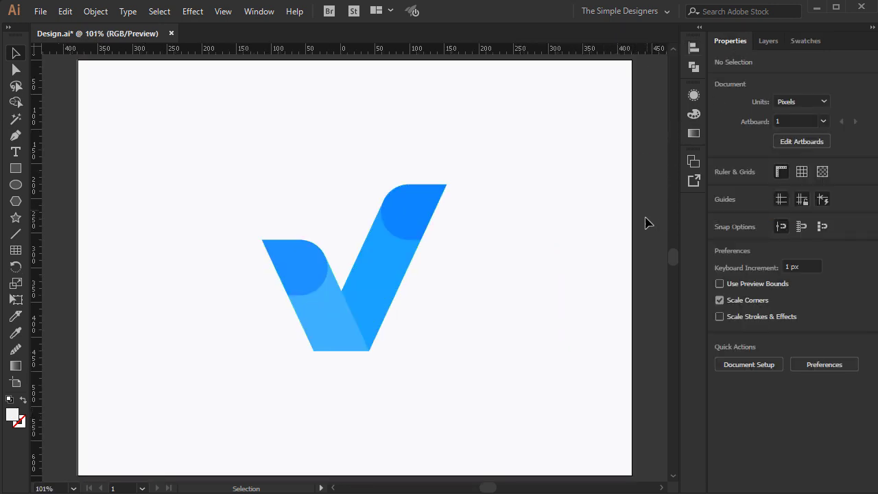
{"action": "scroll", "coordinate": [304, 314], "scroll_direction": "down", "scroll_amount": 2}
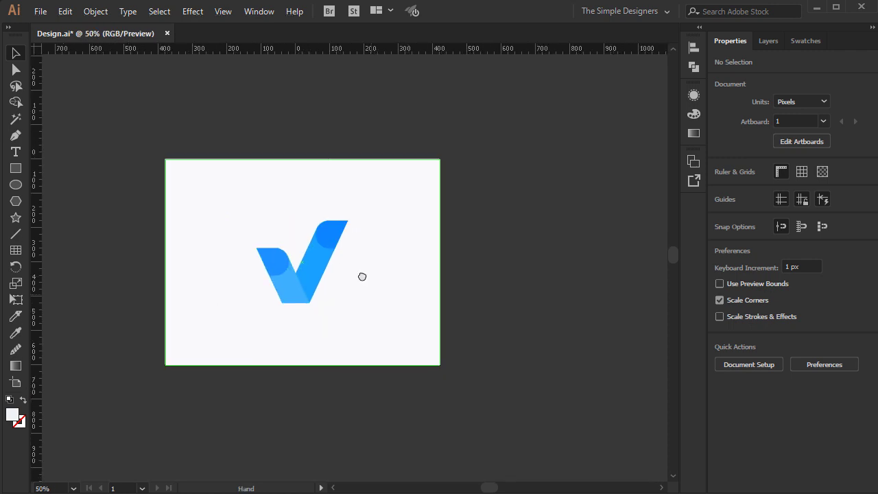
{"action": "left_click_drag", "start_coordinate": [361, 275], "coordinate": [309, 264]}
{"action": "left_click", "coordinate": [16, 382]}
{"action": "left_click_drag", "start_coordinate": [105, 129], "coordinate": [398, 131]}
{"action": "key", "text": "v"}
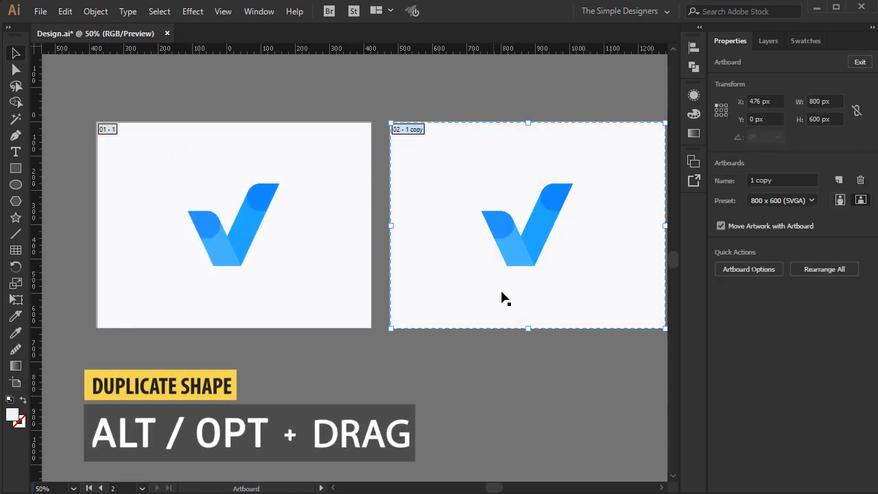
Ungroup the check mark on the copied artboard and delete the two darker rounded tips
{"action": "scroll", "coordinate": [520, 251], "scroll_direction": "right", "scroll_amount": 1}
{"action": "scroll", "coordinate": [520, 251], "scroll_direction": "up", "scroll_amount": 2}
{"action": "left_click", "coordinate": [439, 226]}
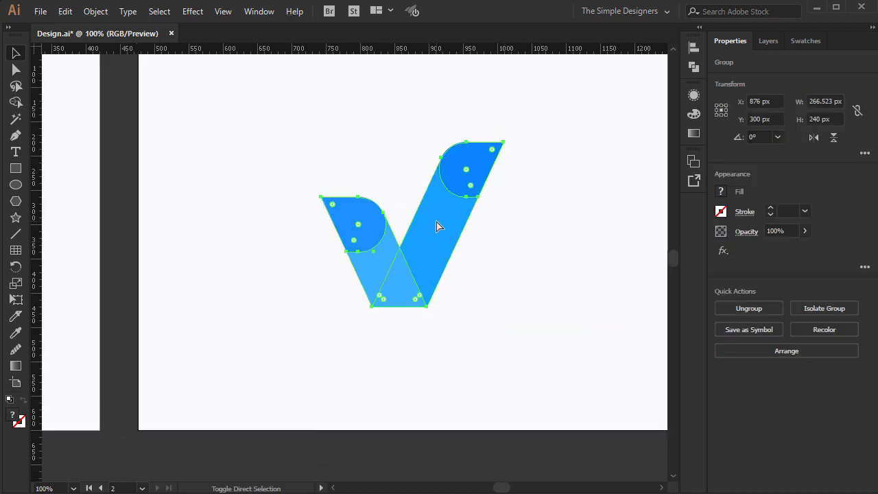
{"action": "key", "text": "ctrl+shift+g"}
{"action": "left_click", "coordinate": [477, 439]}
{"action": "left_click", "coordinate": [388, 213]}
{"action": "left_click", "coordinate": [376, 216], "text": "shift"}
{"action": "key", "text": "Delete"}
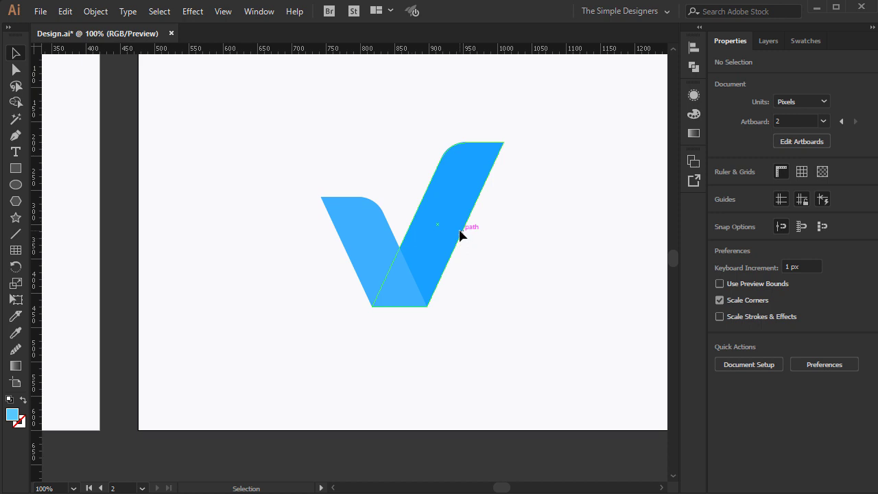
Divide the two overlapping arms with Shape Builder, keeping the overlap at the base as part of the short arm
{"action": "left_click", "coordinate": [460, 235]}
{"action": "left_click", "coordinate": [353, 230], "text": "shift"}
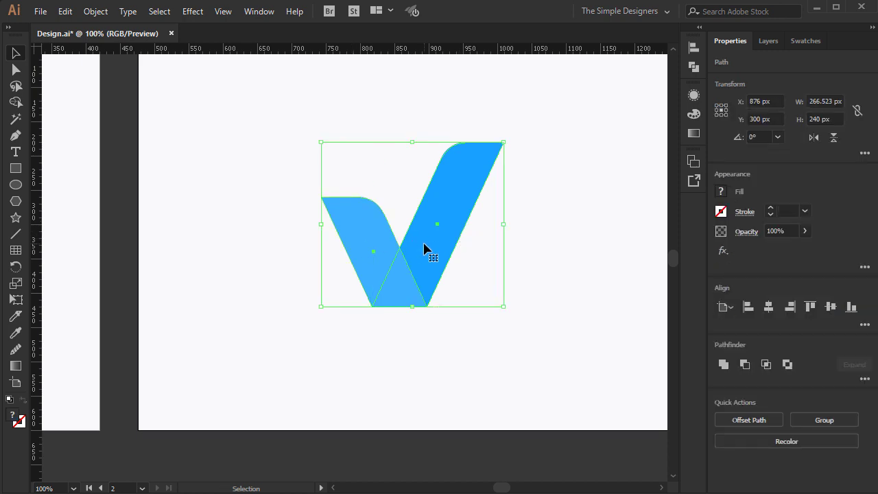
{"action": "key", "text": "shift+m"}
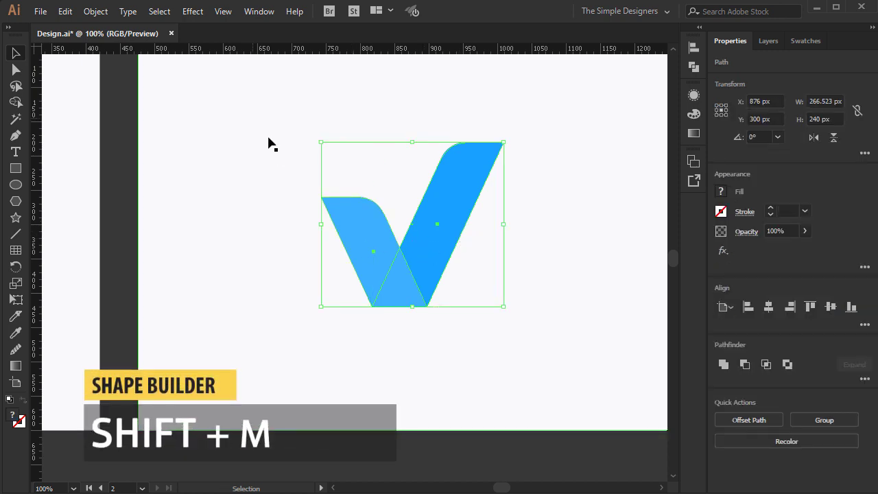
{"action": "mouse_move", "coordinate": [414, 302]}
{"action": "left_mouse_down"}
{"action": "mouse_move", "coordinate": [388, 251]}
{"action": "mouse_move", "coordinate": [428, 252]}
{"action": "mouse_move", "coordinate": [457, 206]}
{"action": "left_mouse_up"}
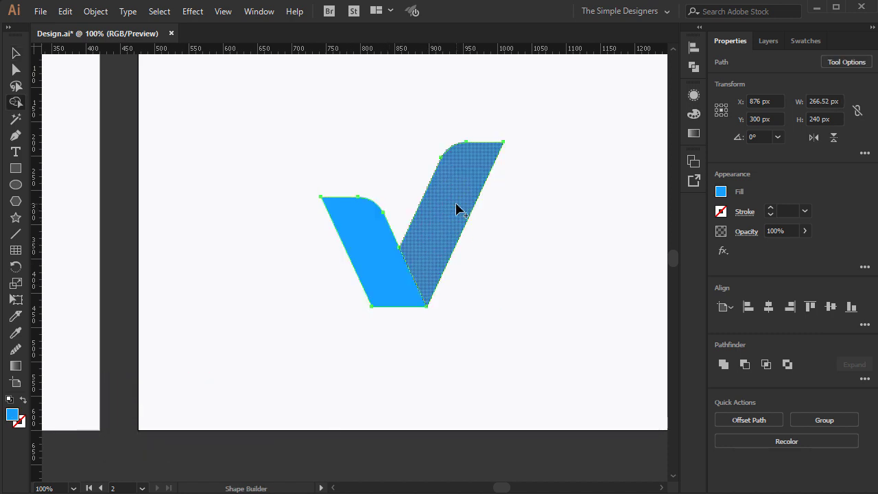
{"action": "key", "text": "v"}
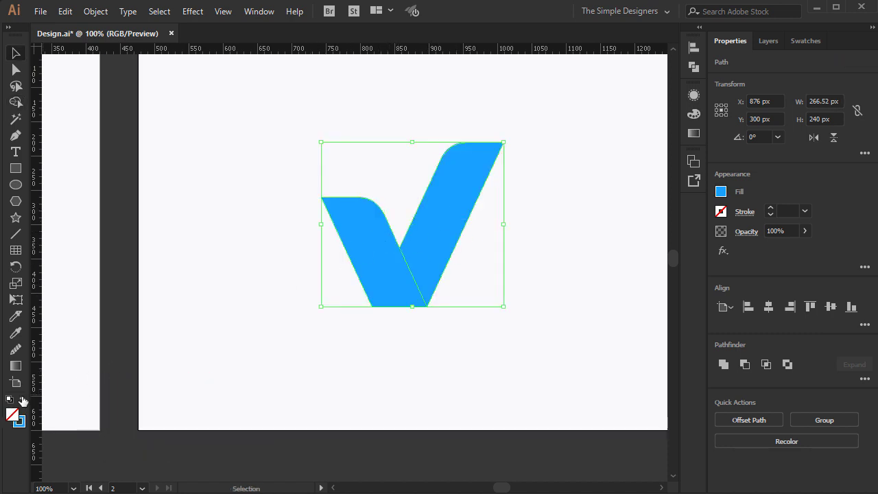
Swap the fill and stroke of both arms and thicken the blue outline to 9 px
{"action": "left_click", "coordinate": [23, 401]}
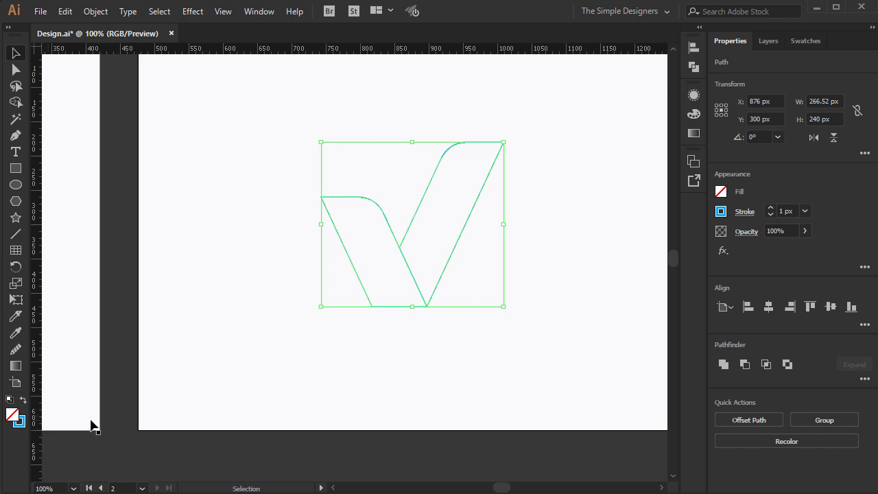
{"action": "left_click", "coordinate": [21, 421]}
{"action": "left_click", "coordinate": [652, 86]}
{"action": "left_click", "coordinate": [771, 208]}
{"action": "left_click", "coordinate": [771, 208]}
Give the outline round caps and round corners, and set its stroke weight to 10 px
{"action": "left_click", "coordinate": [739, 213]}
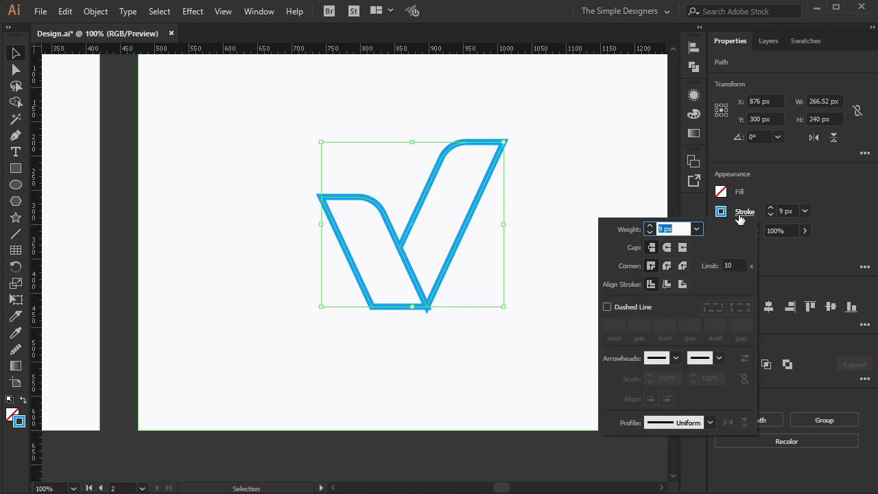
{"action": "left_click", "coordinate": [667, 248]}
{"action": "left_click", "coordinate": [667, 265]}
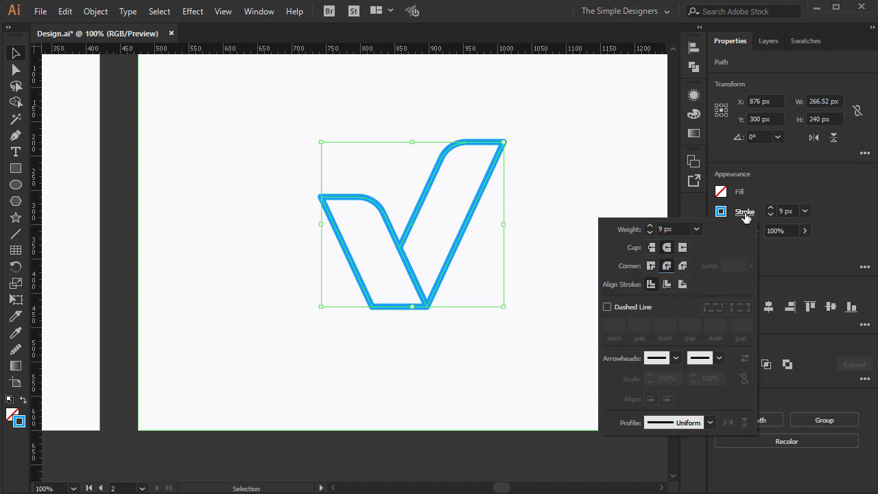
{"action": "left_click", "coordinate": [772, 208]}
{"action": "left_click", "coordinate": [771, 208]}
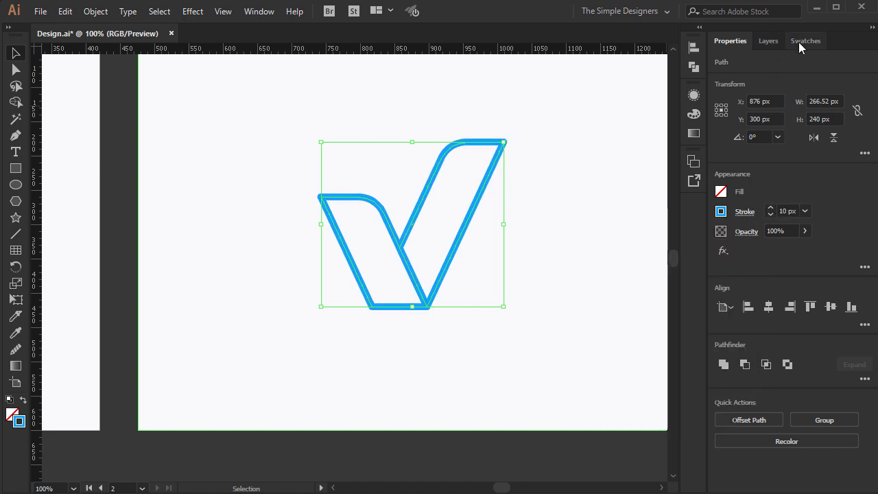
Recolour the check mark's outline with the mint green swatch (R=93 G=240 B=204)
{"action": "left_click", "coordinate": [803, 41]}
{"action": "left_click", "coordinate": [741, 211]}
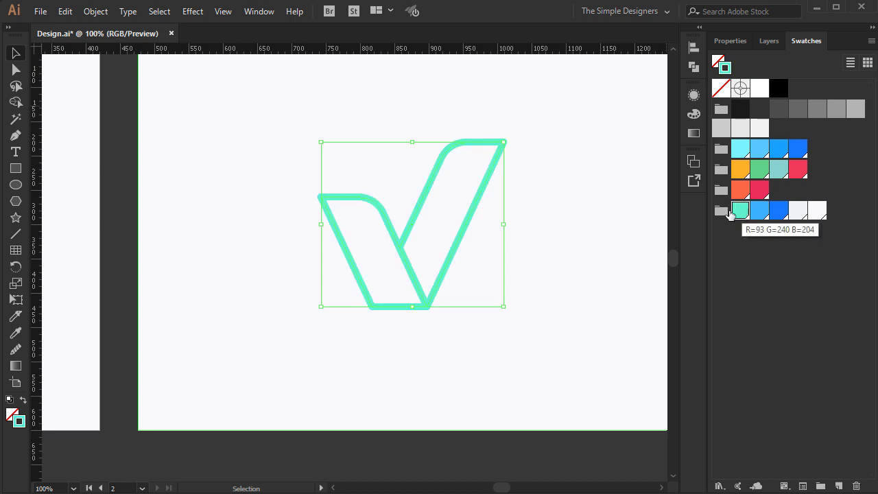
{"action": "left_click_drag", "start_coordinate": [428, 270], "coordinate": [376, 284]}
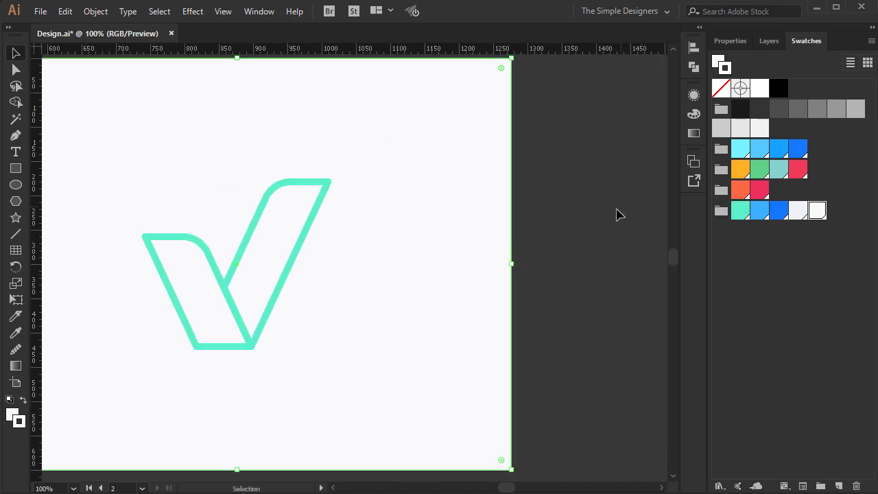
Group the outlined arms and shrink them to about 130 × 117 px in the left half of the second artboard
{"action": "scroll", "coordinate": [599, 224], "scroll_direction": "down", "scroll_amount": 1}
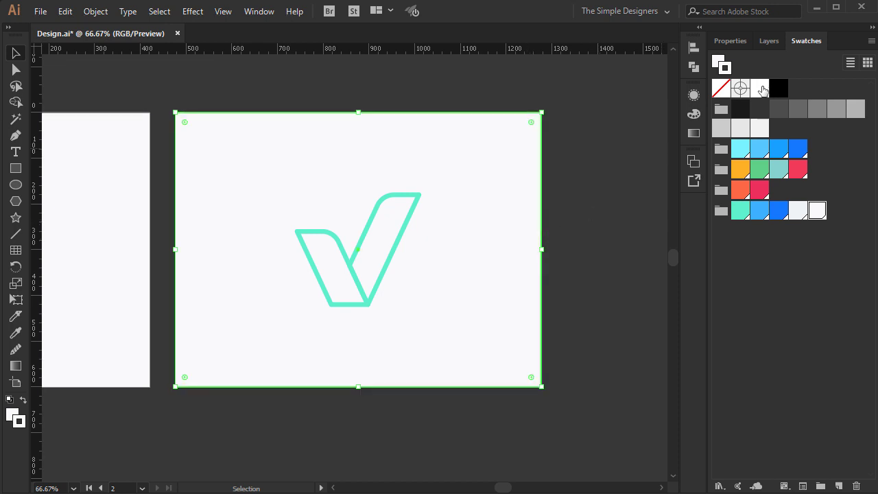
{"action": "left_click", "coordinate": [394, 257]}
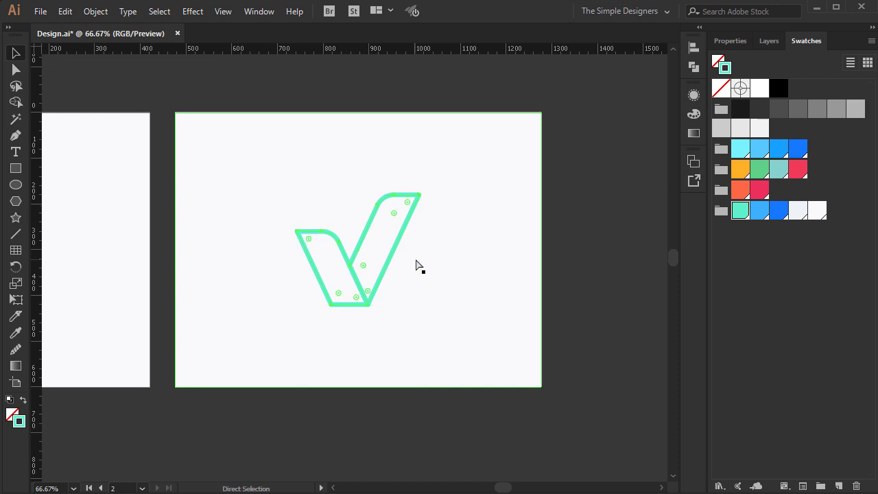
{"action": "left_click_drag", "start_coordinate": [420, 197], "coordinate": [394, 222]}
{"action": "left_click_drag", "start_coordinate": [364, 254], "coordinate": [293, 253]}
Set the small check mark's stroke weight to 6 px and enlarge it slightly in proportion
{"action": "left_click", "coordinate": [732, 41]}
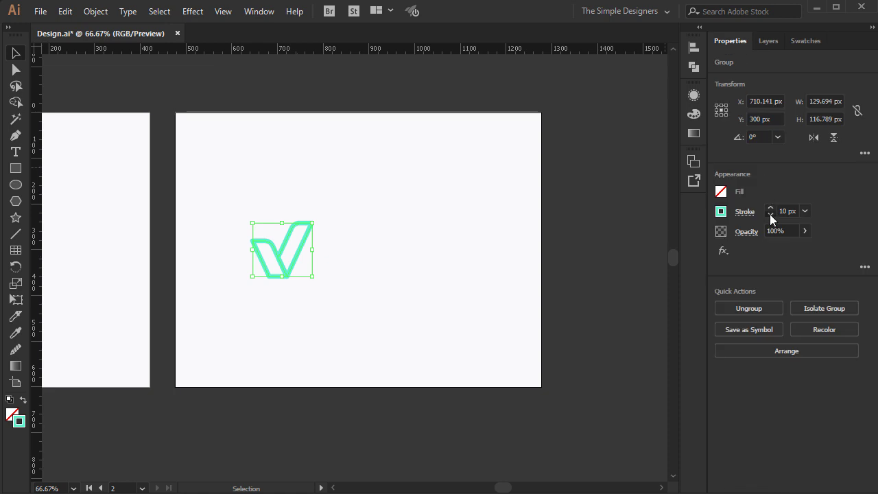
{"action": "left_click", "coordinate": [771, 215]}
{"action": "left_click", "coordinate": [772, 209]}
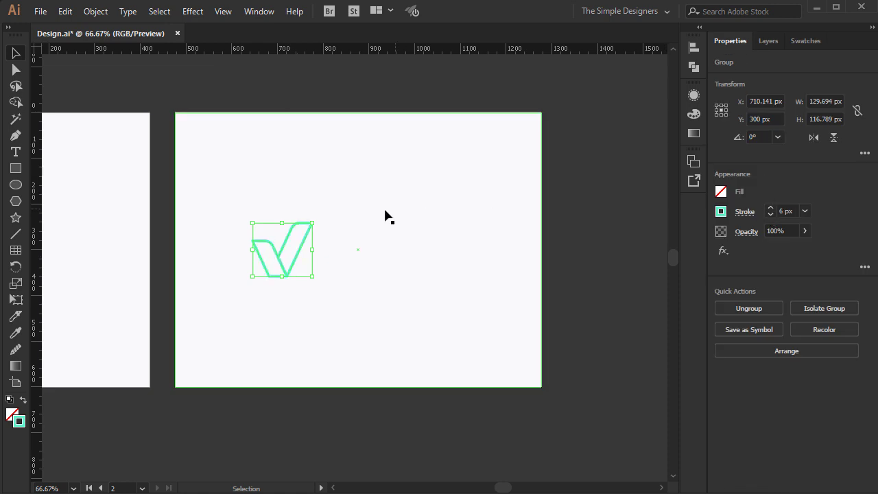
{"action": "left_click_drag", "start_coordinate": [313, 223], "coordinate": [331, 214]}
{"action": "left_click", "coordinate": [333, 255]}
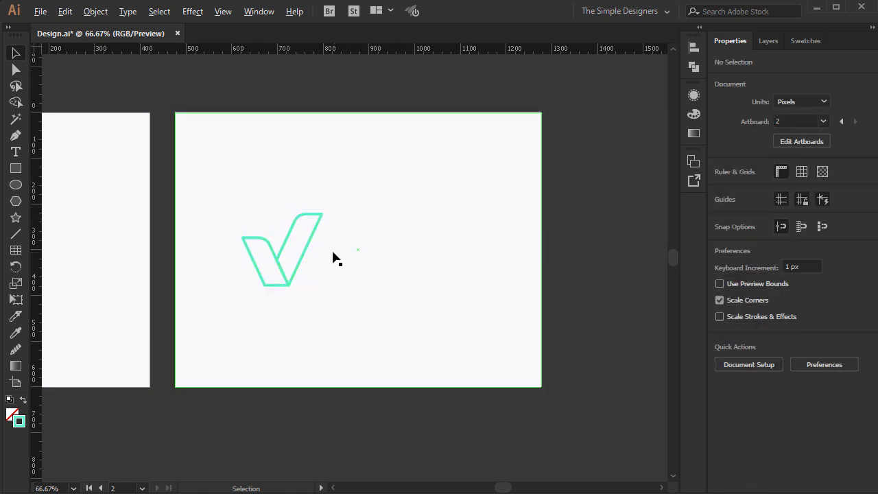
Narrow the second artboard's background rectangle to 400 px wide so it covers only the artboard's left half
{"action": "key", "text": "ctrl+plus"}
{"action": "key", "text": "ctrl+plus"}
{"action": "key", "text": "ctrl+minus"}
{"action": "key", "text": "ctrl+minus"}
{"action": "left_click", "coordinate": [547, 254]}
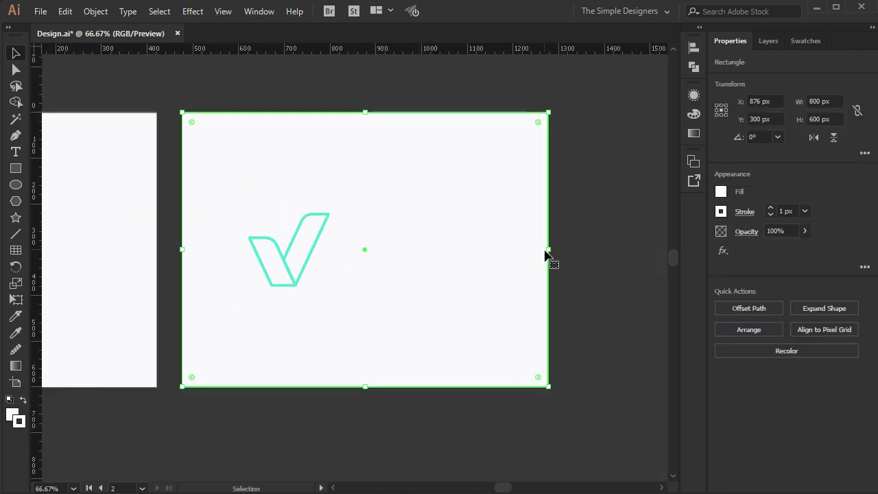
{"action": "left_click_drag", "start_coordinate": [543, 252], "coordinate": [366, 251]}
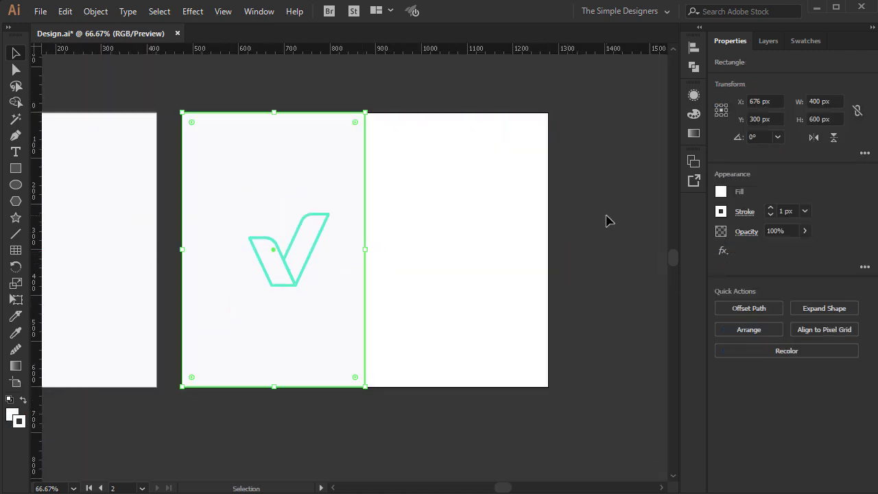
{"action": "left_click", "coordinate": [607, 224]}
Centre the outlined check mark horizontally on the narrowed background rectangle
{"action": "left_click", "coordinate": [313, 271]}
{"action": "left_click", "coordinate": [309, 266], "text": "shift"}
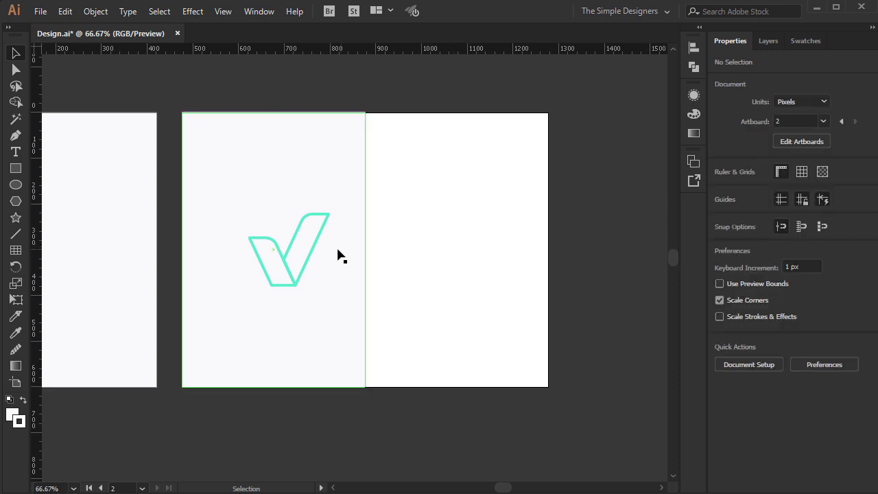
{"action": "left_click", "coordinate": [311, 252]}
{"action": "left_click", "coordinate": [357, 254], "text": "shift"}
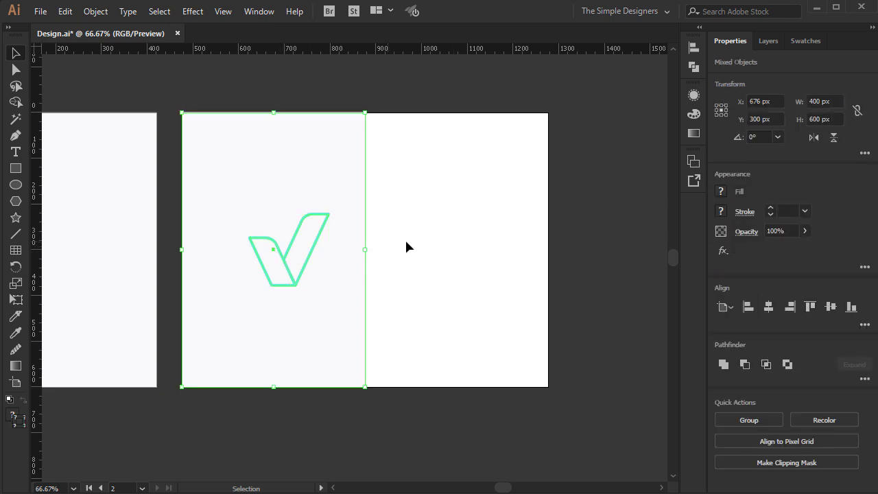
{"action": "left_click", "coordinate": [769, 307]}
{"action": "left_click_drag", "start_coordinate": [376, 177], "coordinate": [266, 184]}
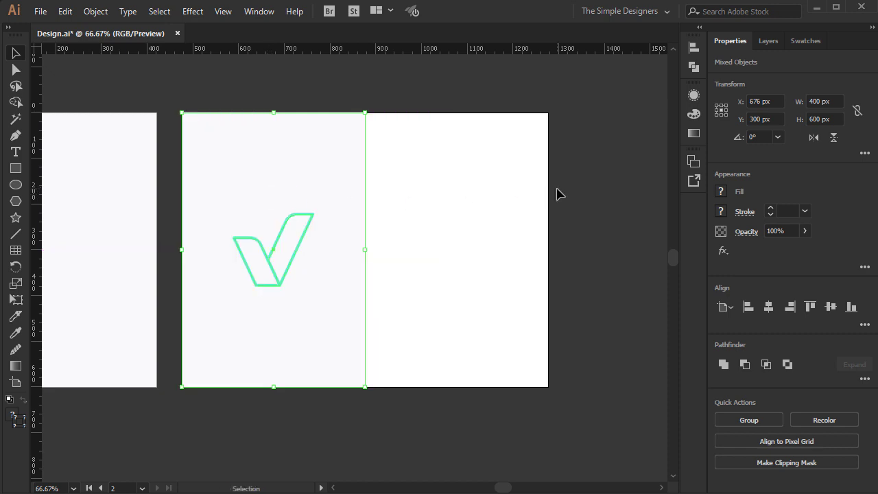
{"action": "left_click", "coordinate": [557, 194]}
Duplicate the outlined check mark together with its background into the right half of the second artboard
{"action": "left_click", "coordinate": [310, 208]}
{"action": "left_click", "coordinate": [302, 231], "text": "shift"}
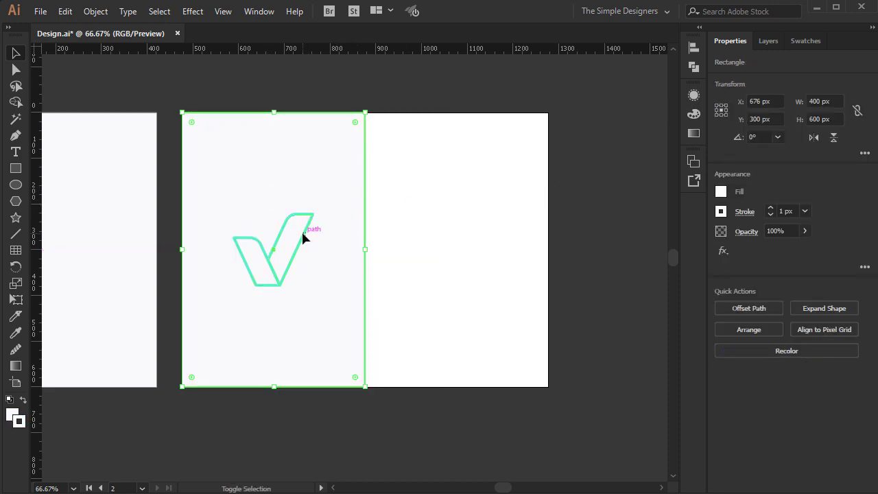
{"action": "left_click_drag", "start_coordinate": [422, 276], "coordinate": [263, 228]}
{"action": "left_click_drag", "start_coordinate": [308, 268], "coordinate": [496, 276]}
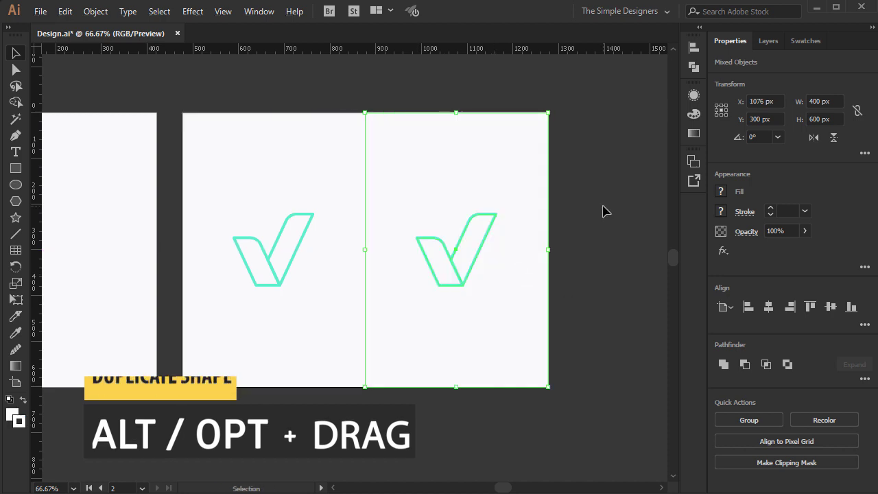
{"action": "left_click", "coordinate": [608, 210]}
Remove the stroke from the right-hand background rectangle and fill it with the mint green swatch
{"action": "left_click", "coordinate": [535, 177]}
{"action": "left_click", "coordinate": [806, 41]}
{"action": "left_click", "coordinate": [740, 211]}
{"action": "left_click", "coordinate": [721, 88]}
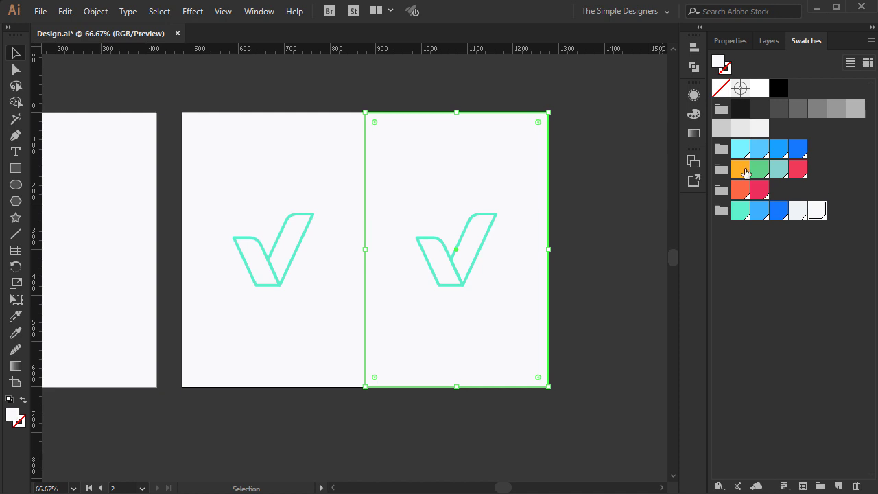
{"action": "left_click", "coordinate": [741, 211]}
{"action": "left_click", "coordinate": [643, 226]}
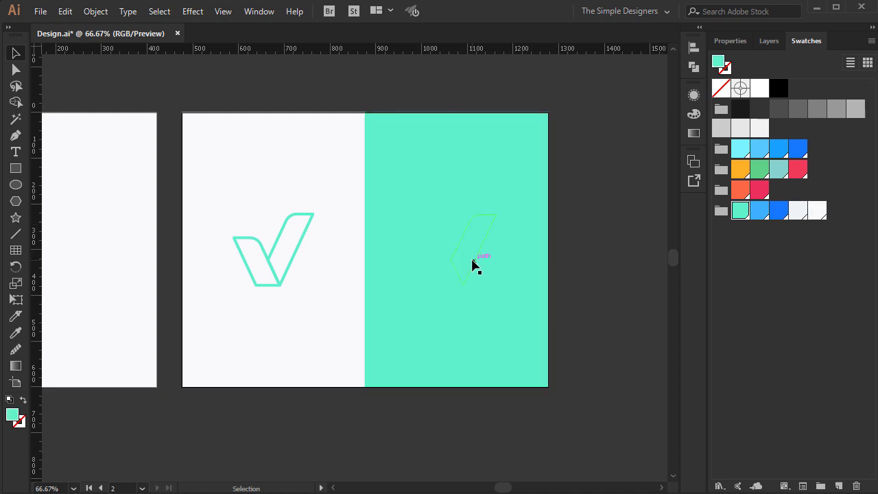
Recolour the outline of the check mark on the green background with the white swatch
{"action": "left_click", "coordinate": [474, 261]}
{"action": "left_click", "coordinate": [760, 88]}
{"action": "left_click", "coordinate": [627, 181]}
{"action": "scroll", "coordinate": [498, 272], "scroll_direction": "up", "scroll_amount": 1}
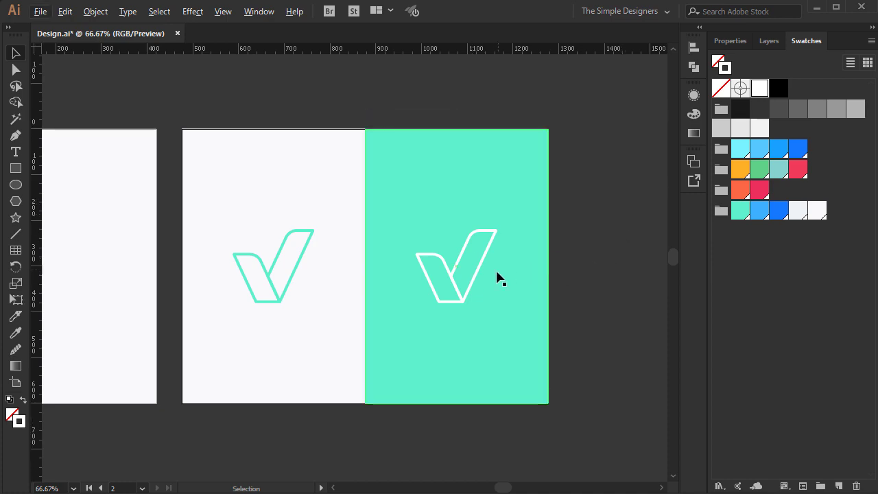
{"action": "scroll", "coordinate": [498, 273], "scroll_direction": "up", "scroll_amount": 3}
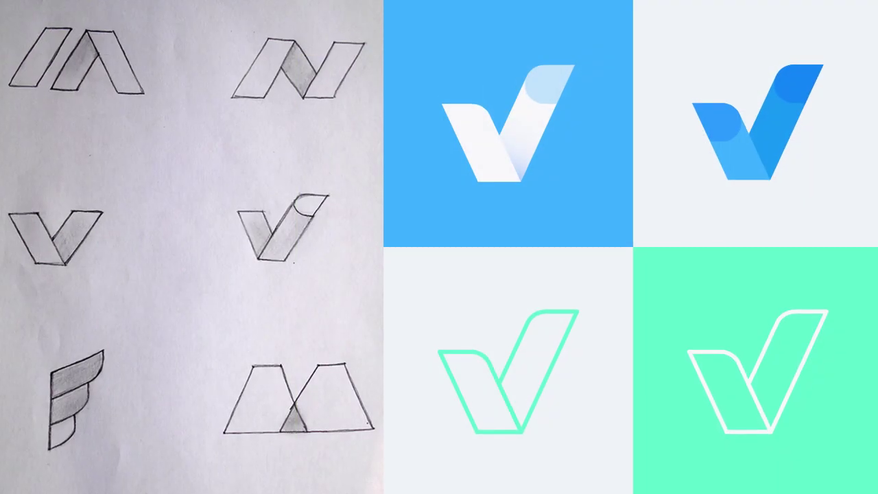